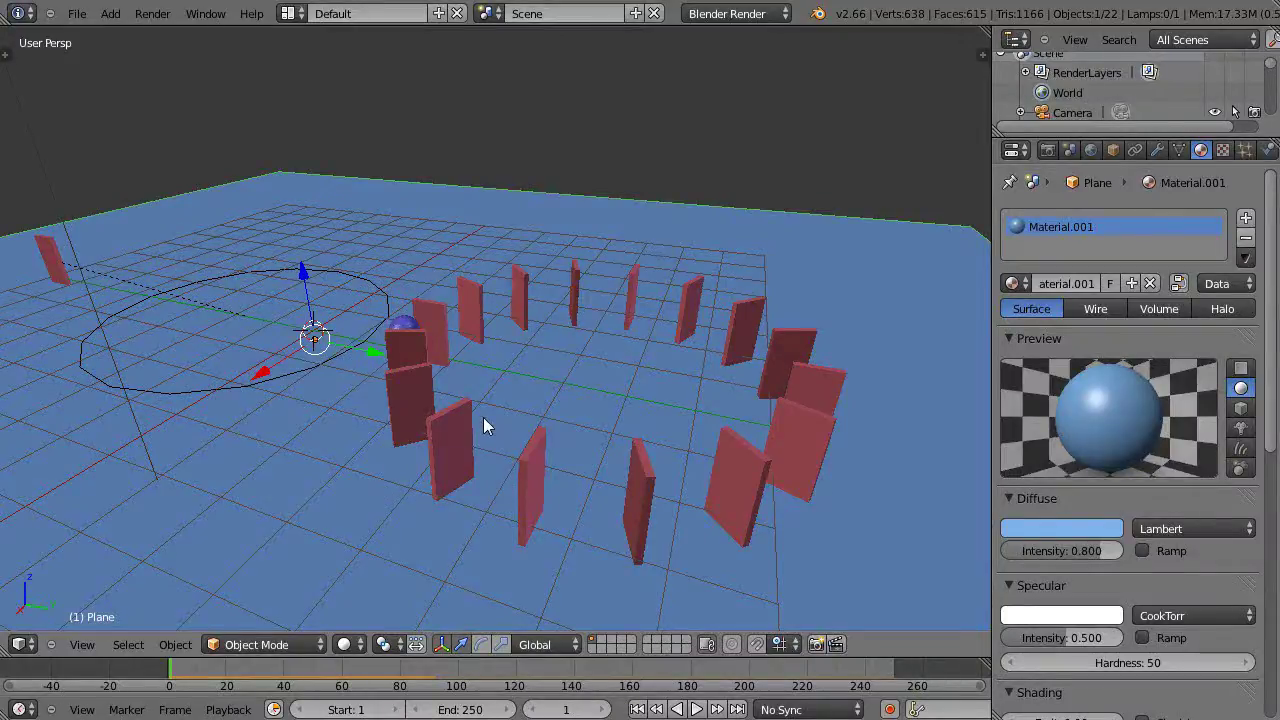
# - Orbit and zoom around the red domino ring on the blue ground, ending at a low ground-level view
pyautogui.moveTo(483, 416); pyautogui.dragTo(722, 398, button='middle')
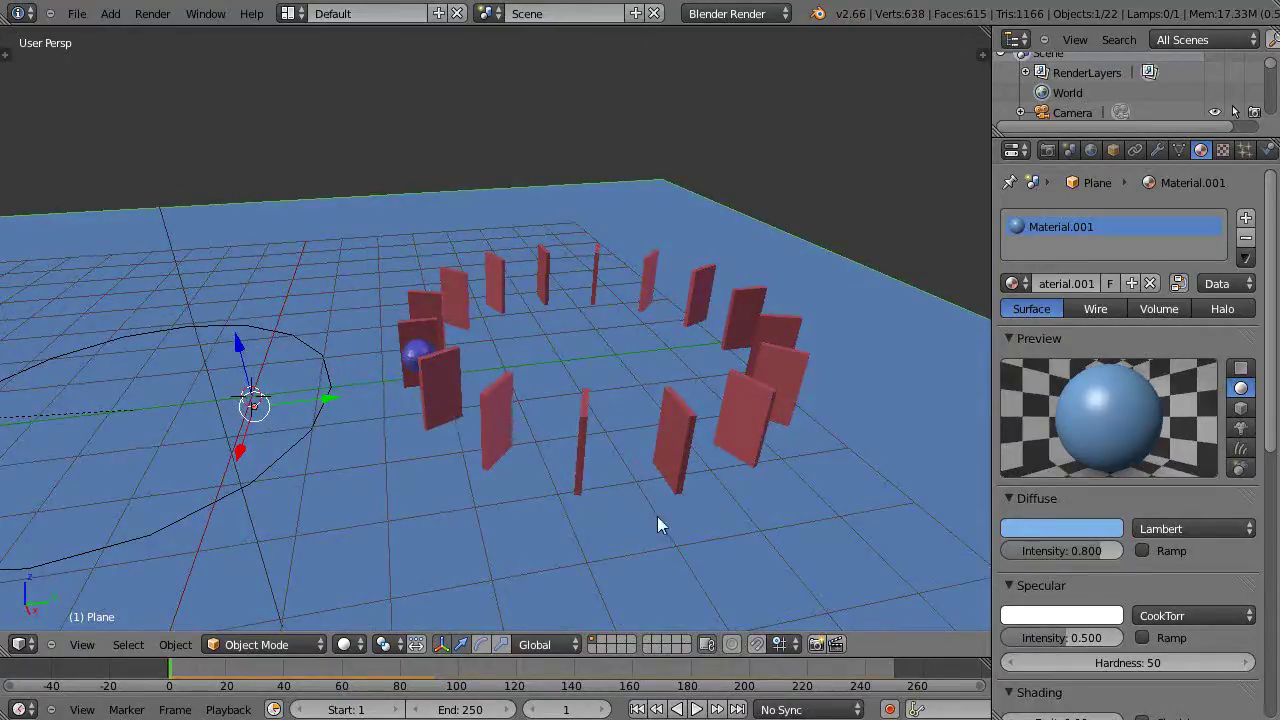
pyautogui.moveTo(657, 516); pyautogui.dragTo(635, 522, button='middle')
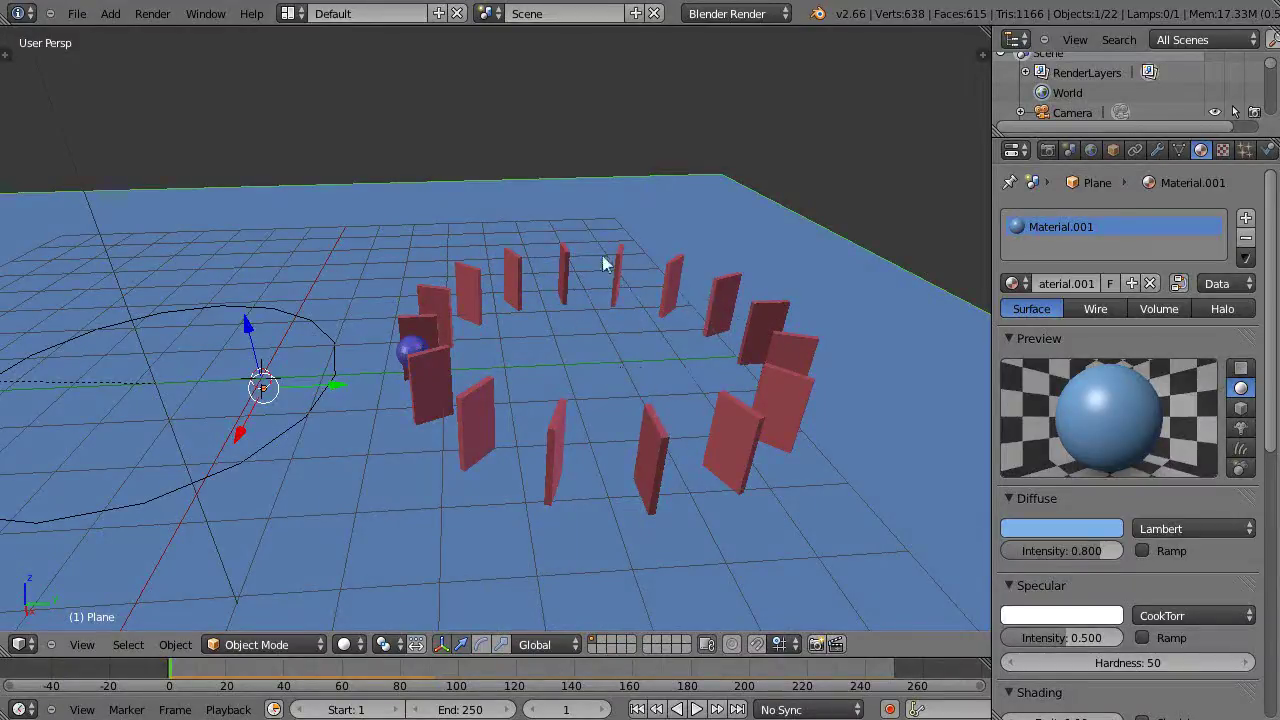
pyautogui.scroll(-4, 581, 405)
pyautogui.scroll(3, 581, 405)
pyautogui.scroll(1, 581, 404)
pyautogui.moveTo(545, 482); pyautogui.dragTo(517, 420, button='middle')
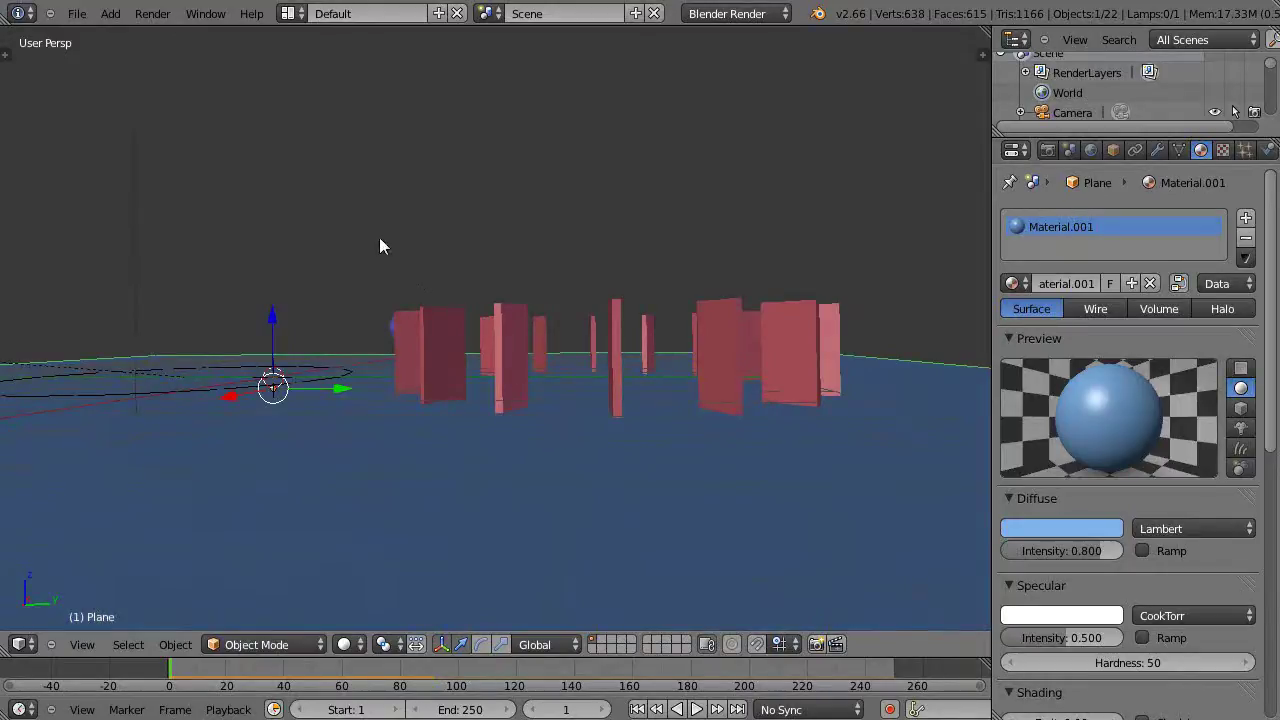
# - In wireframe view, box-select and delete the domino ring and sphere
pyautogui.press('z')
pyautogui.press('b')
pyautogui.moveTo(370, 237)
pyautogui.mouseDown()
pyautogui.moveTo(389, 271)
pyautogui.moveTo(864, 337)
pyautogui.mouseUp()
pyautogui.press('x')
pyautogui.click(864, 338)
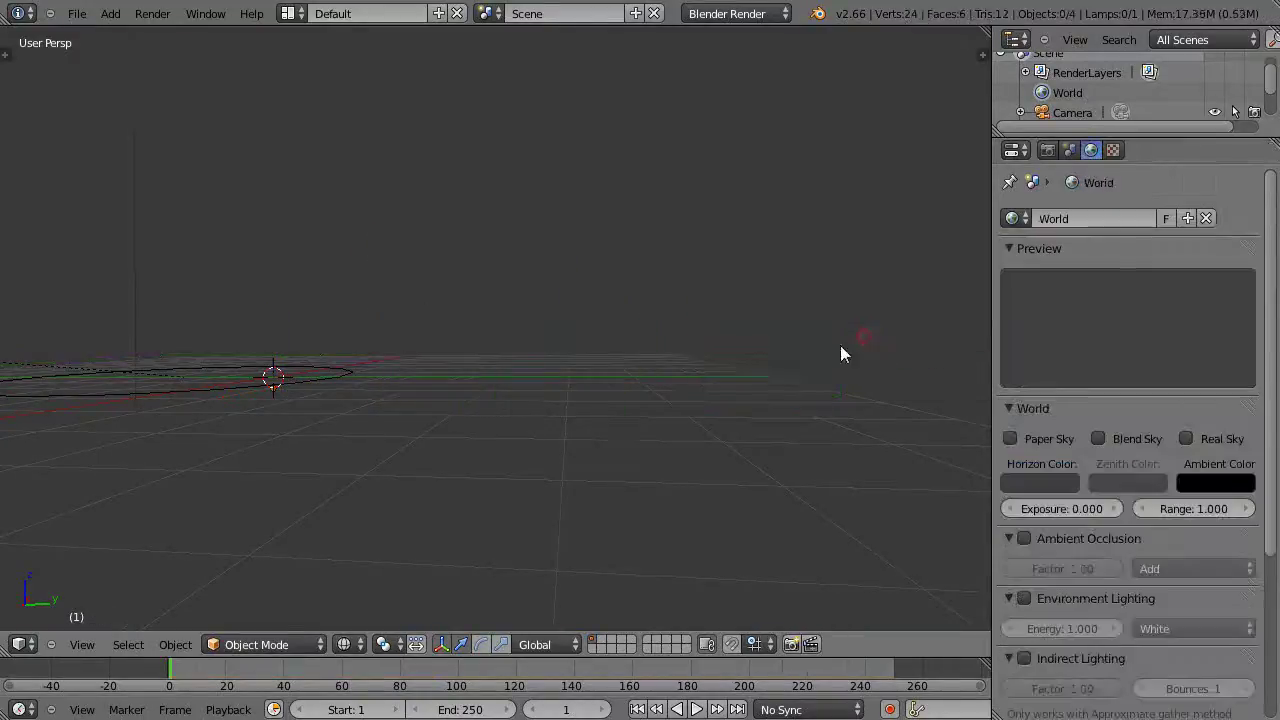
# - Delete the leftover guide circle and return to solid display
pyautogui.rightClick(240, 390)
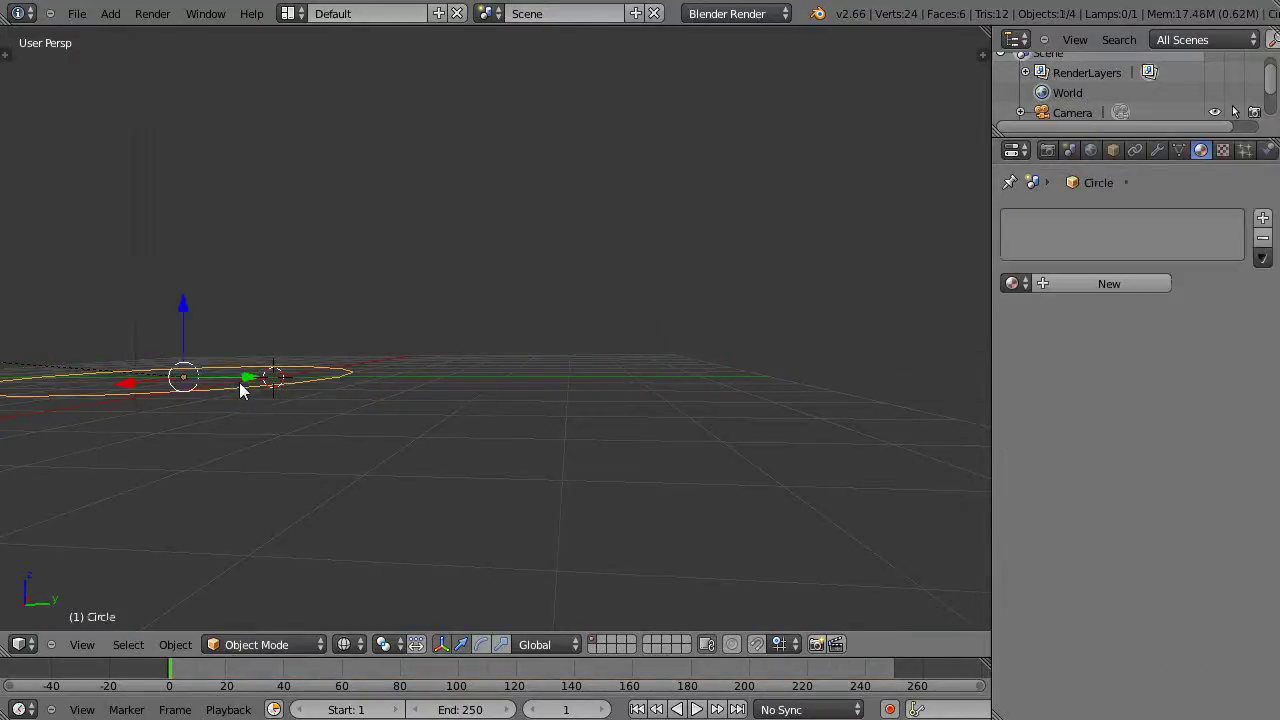
pyautogui.press('x')
pyautogui.click(240, 386)
pyautogui.press('z')
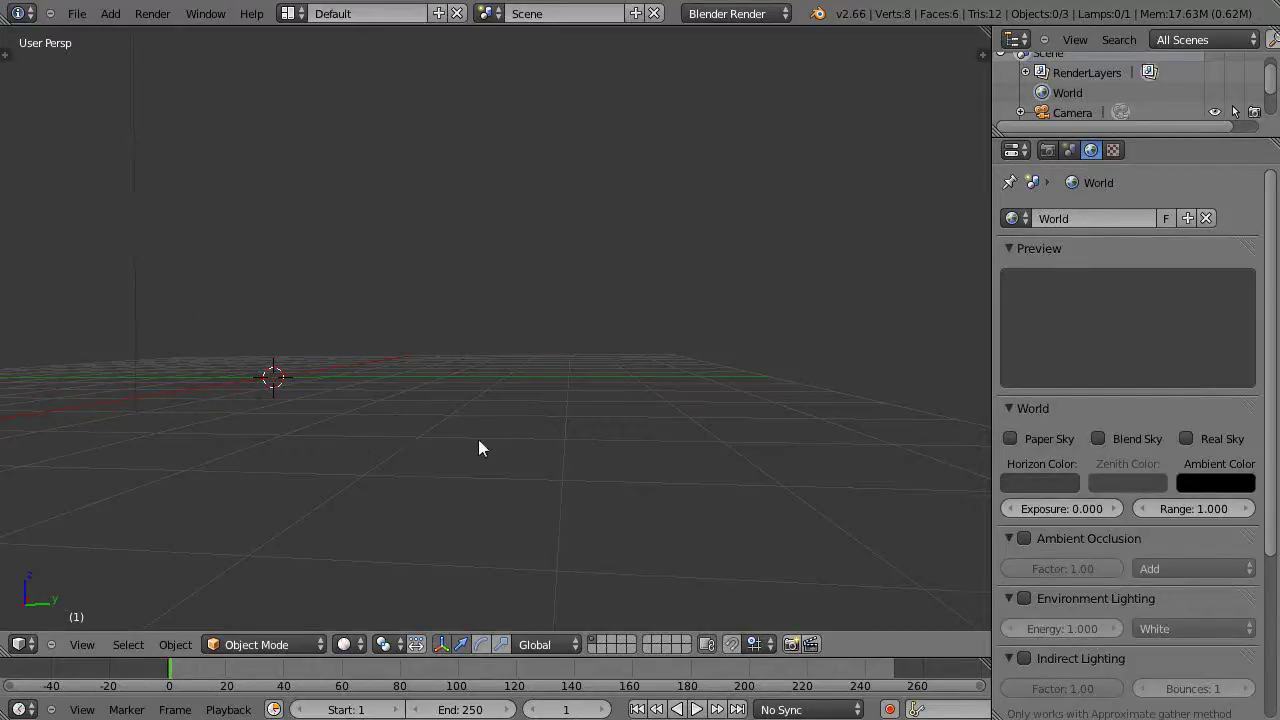
# - Add a new plane at the centre and scale it up to 2.6832 as the ground
pyautogui.moveTo(491, 444); pyautogui.dragTo(514, 534, button='middle')
pyautogui.keyDown('shift'); pyautogui.moveTo(327, 430); pyautogui.dragTo(670, 453, button='middle'); pyautogui.keyUp('shift')
pyautogui.hotkey('shift', 'a')
pyautogui.moveTo(640, 431)
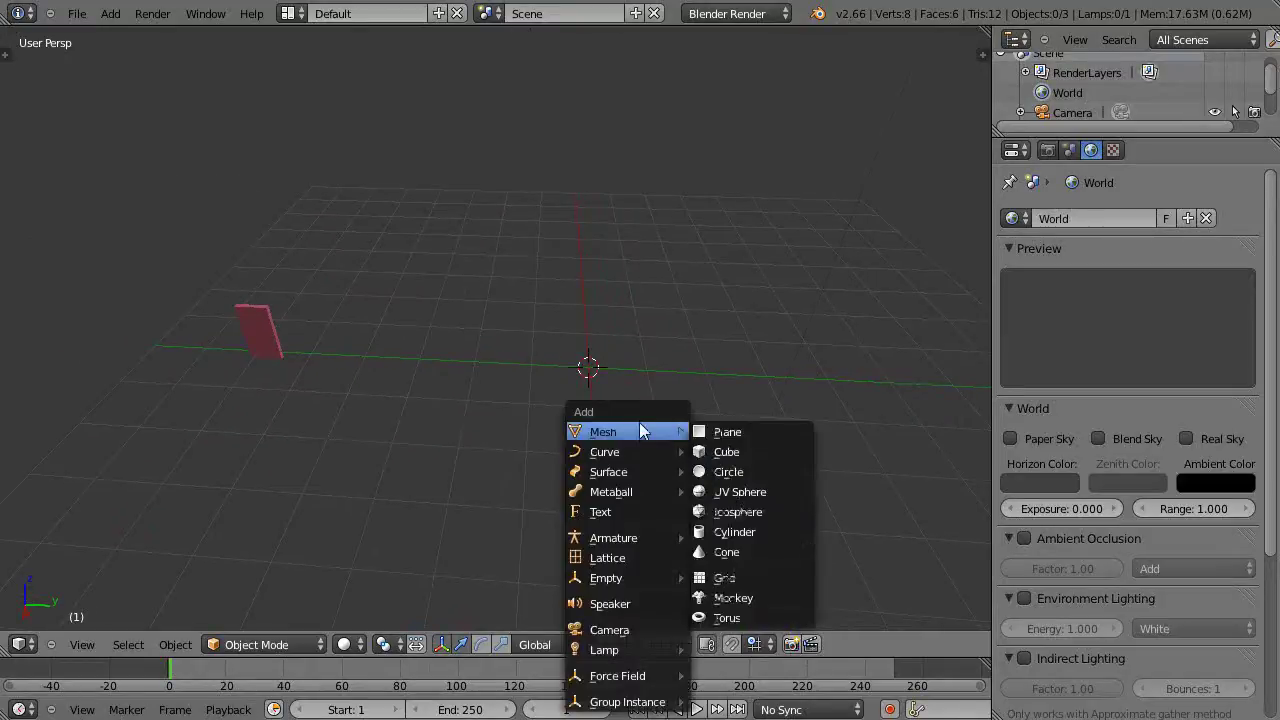
pyautogui.click(742, 431)
pyautogui.press('s')
pyautogui.click(968, 527)
pyautogui.press('s')
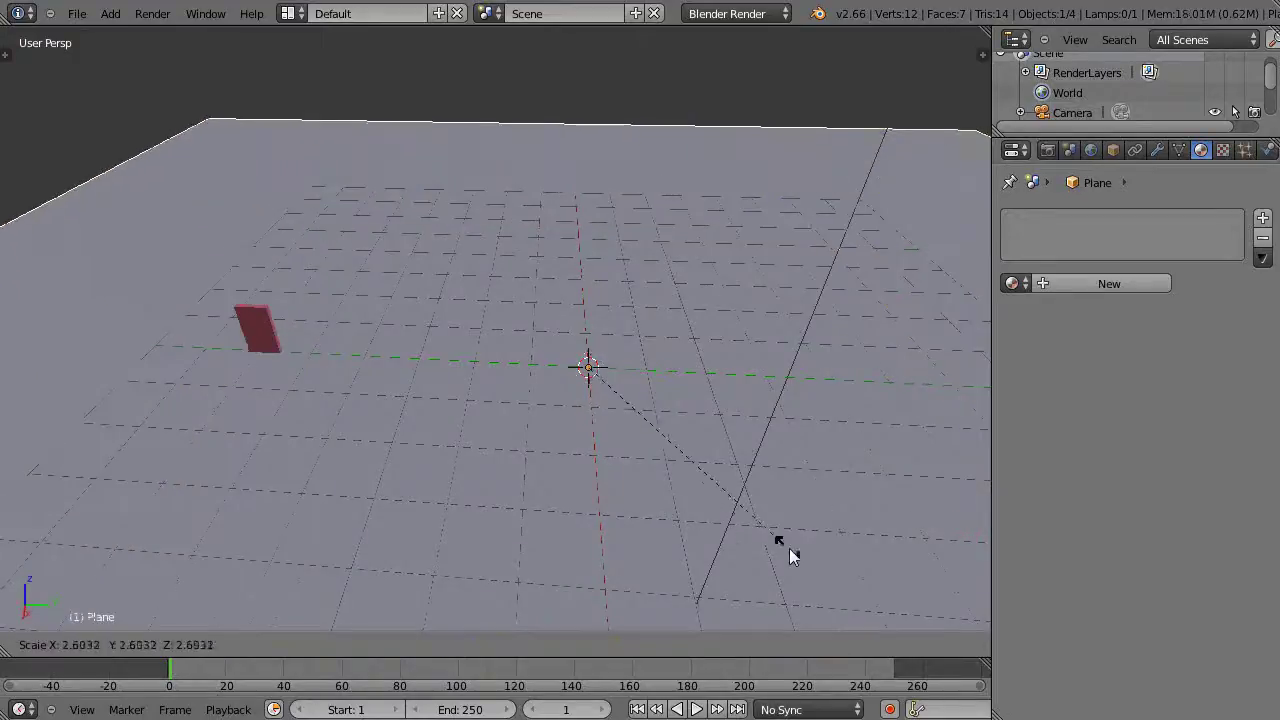
pyautogui.click(789, 548)
# - Move the remaining red domino to a new position
pyautogui.rightClick(263, 336)
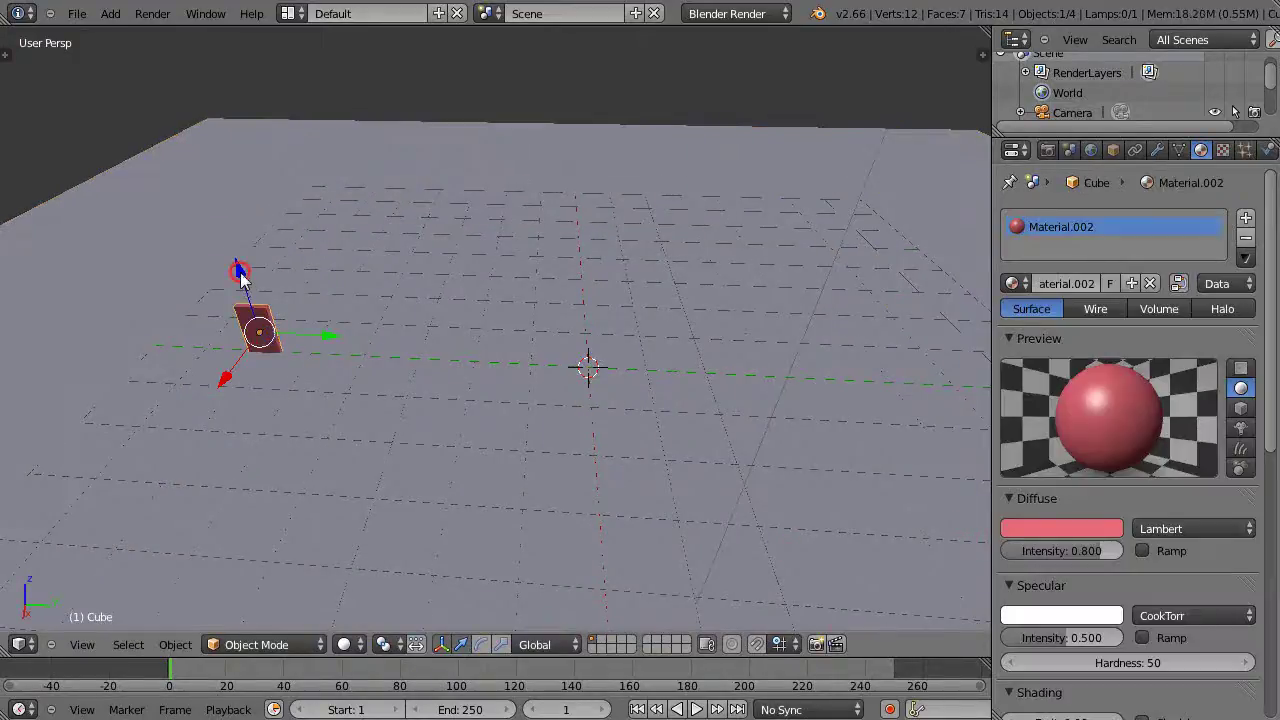
pyautogui.press('g')
pyautogui.click(240, 266)
pyautogui.moveTo(306, 339); pyautogui.dragTo(317, 362, button='middle')
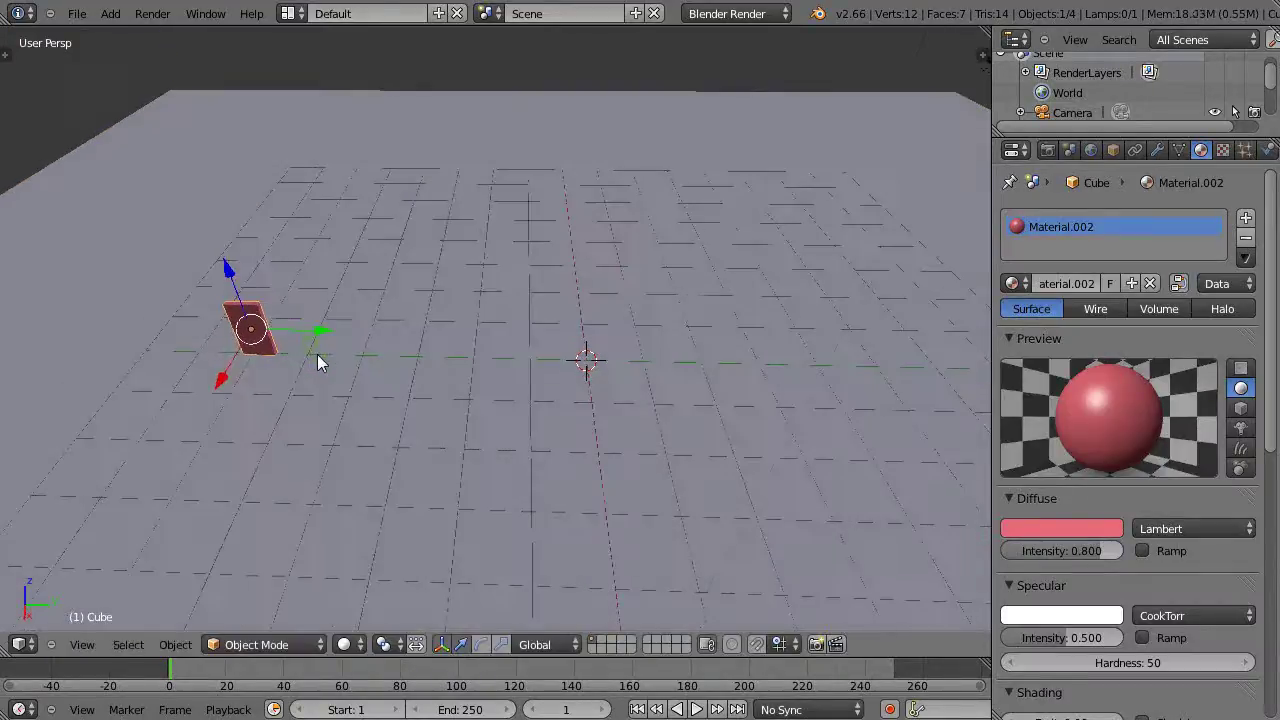
# - Stretch the domino along X, apply its scale, and lower it slightly along Z
pyautogui.press('s')
pyautogui.press('x')
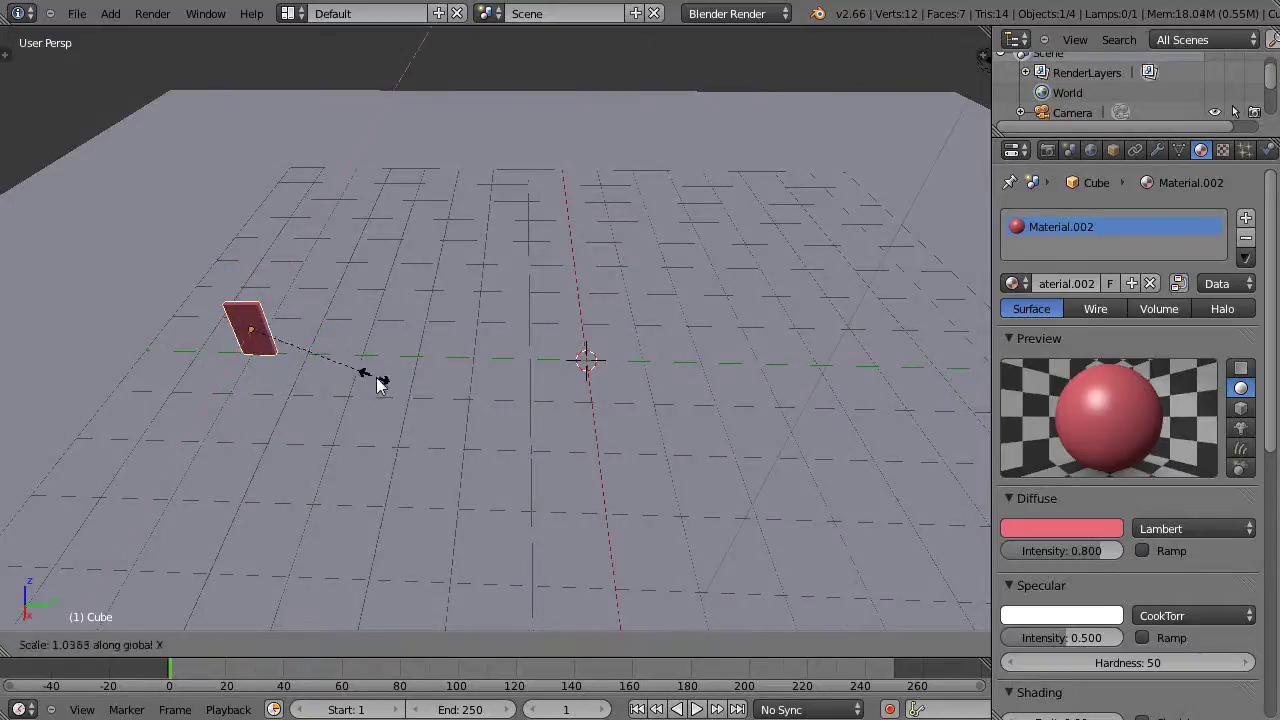
pyautogui.click(486, 429)
pyautogui.moveTo(270, 358); pyautogui.dragTo(274, 353, button='middle')
pyautogui.hotkey('ctrl', 'a')
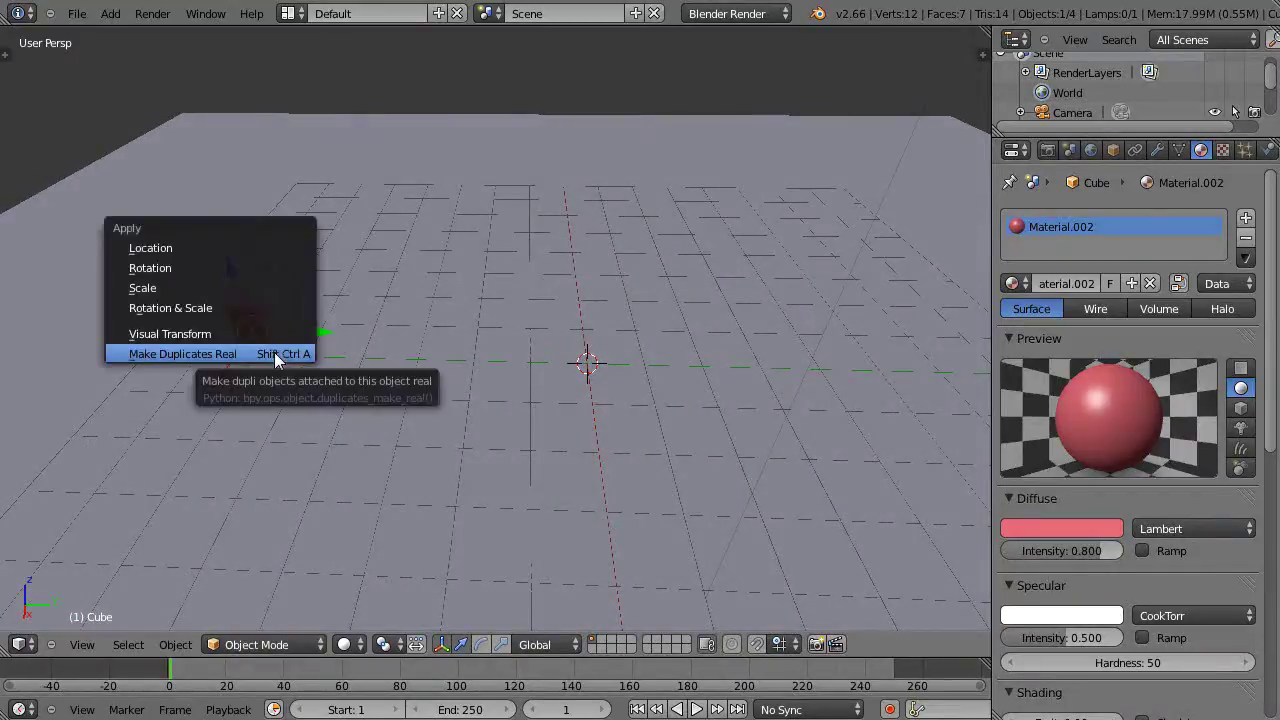
pyautogui.click(172, 288)
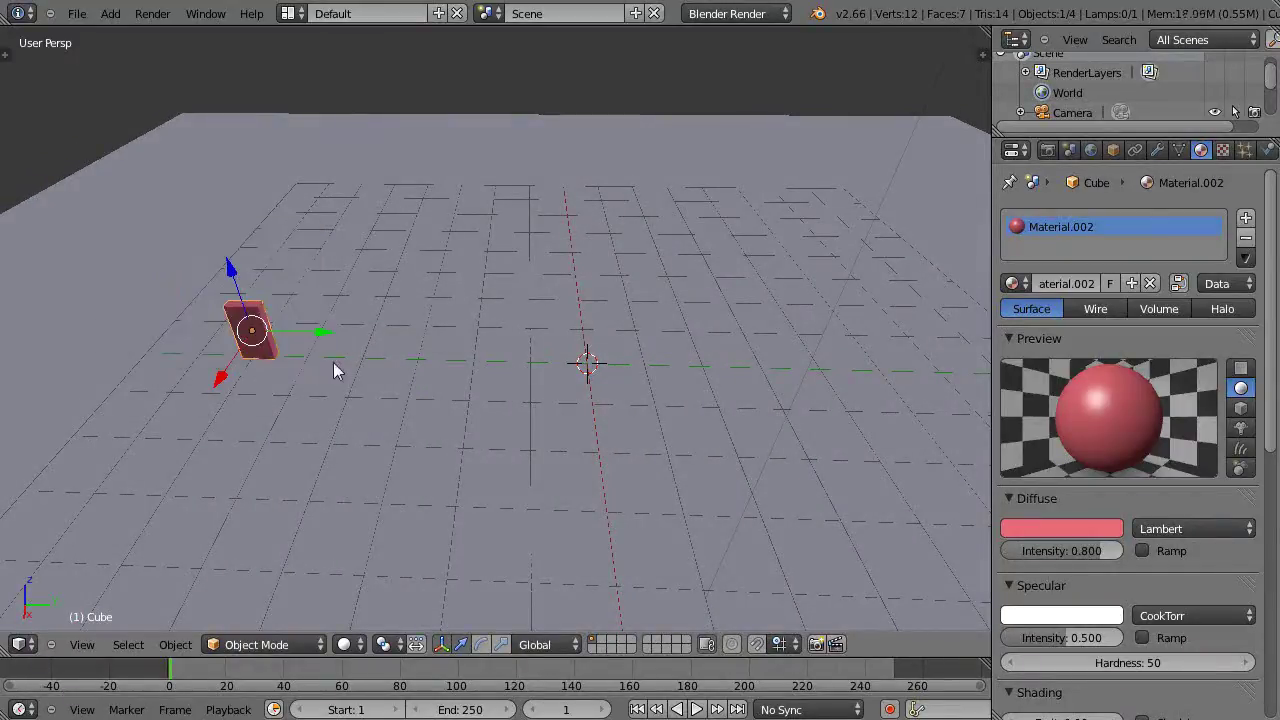
pyautogui.moveTo(229, 268); pyautogui.dragTo(229, 267)
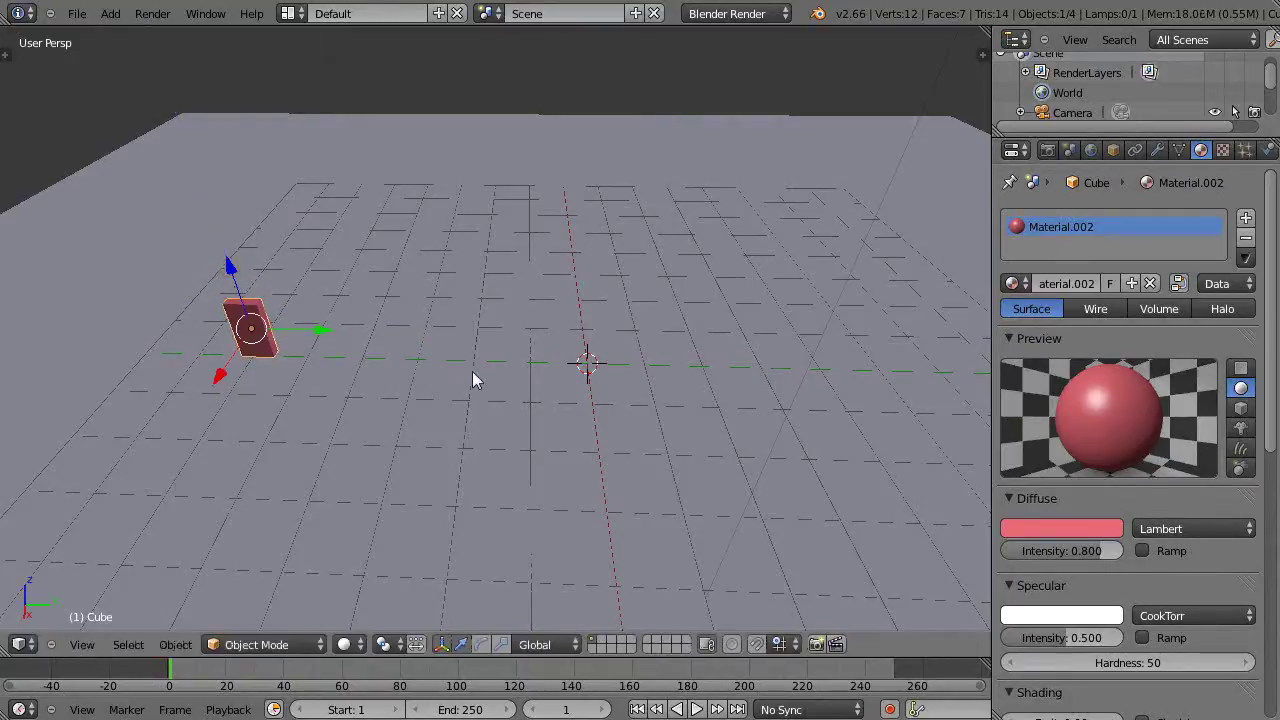
pyautogui.moveTo(532, 363); pyautogui.dragTo(491, 443, button='middle')
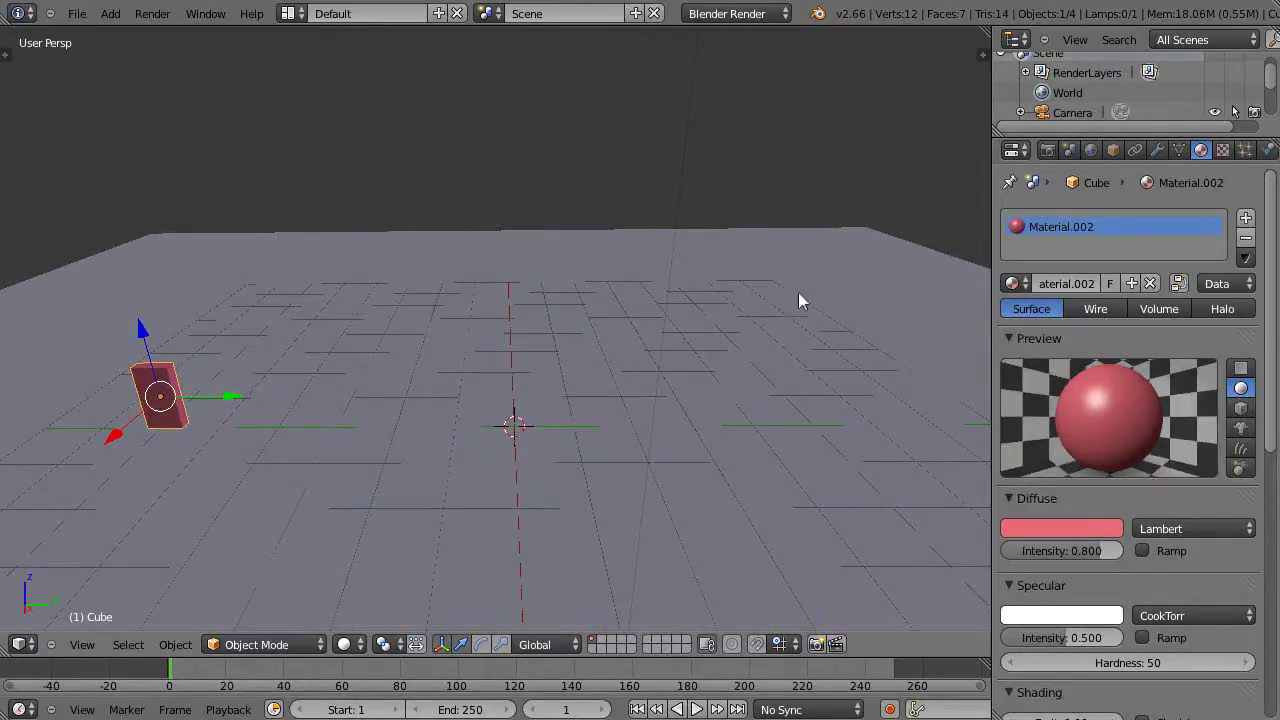
pyautogui.moveTo(214, 423); pyautogui.dragTo(245, 469, button='middle')
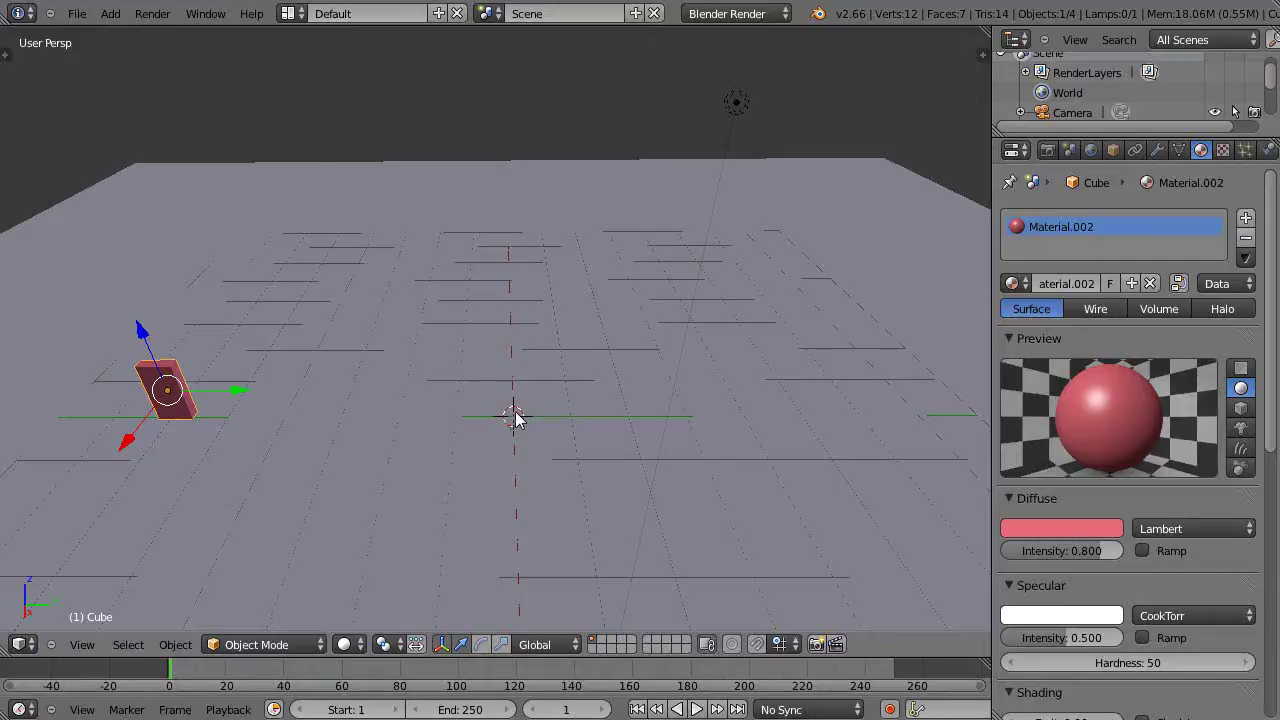
# - Add a circle mesh at the scene centre with 18 vertices
pyautogui.hotkey('shift', 'a')
pyautogui.moveTo(518, 418)
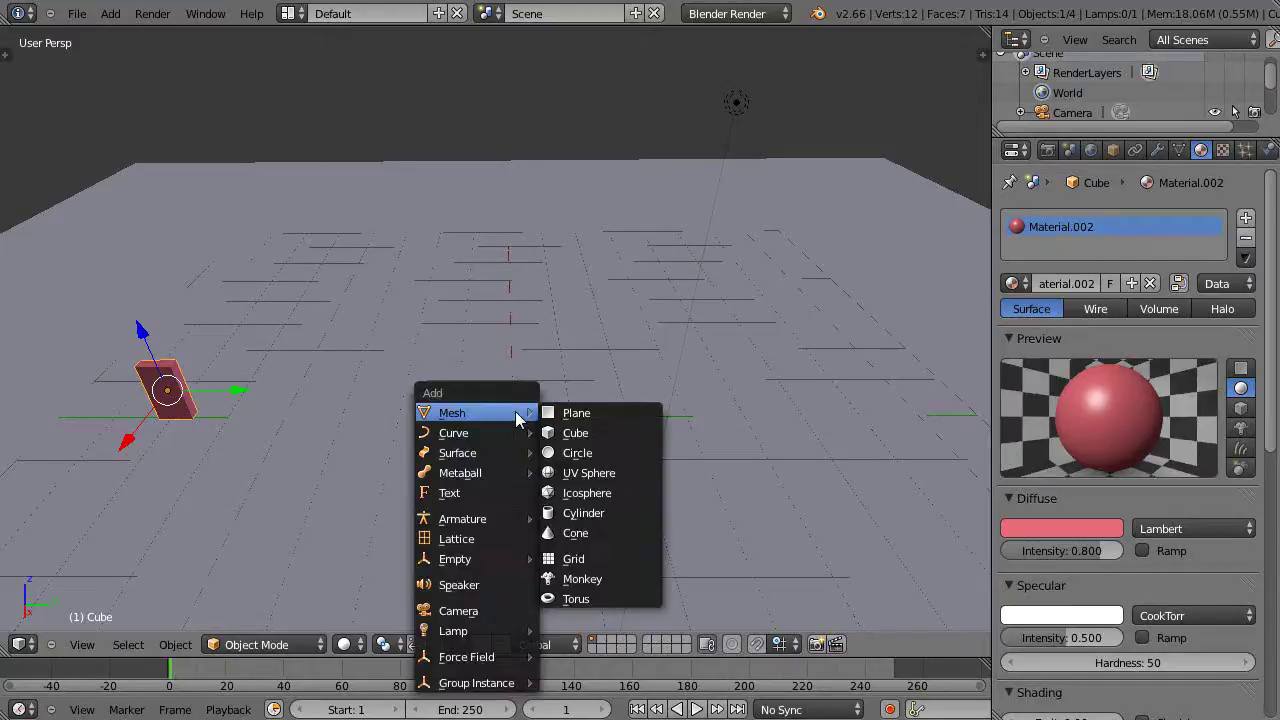
pyautogui.moveTo(452, 438)
pyautogui.moveTo(448, 413)
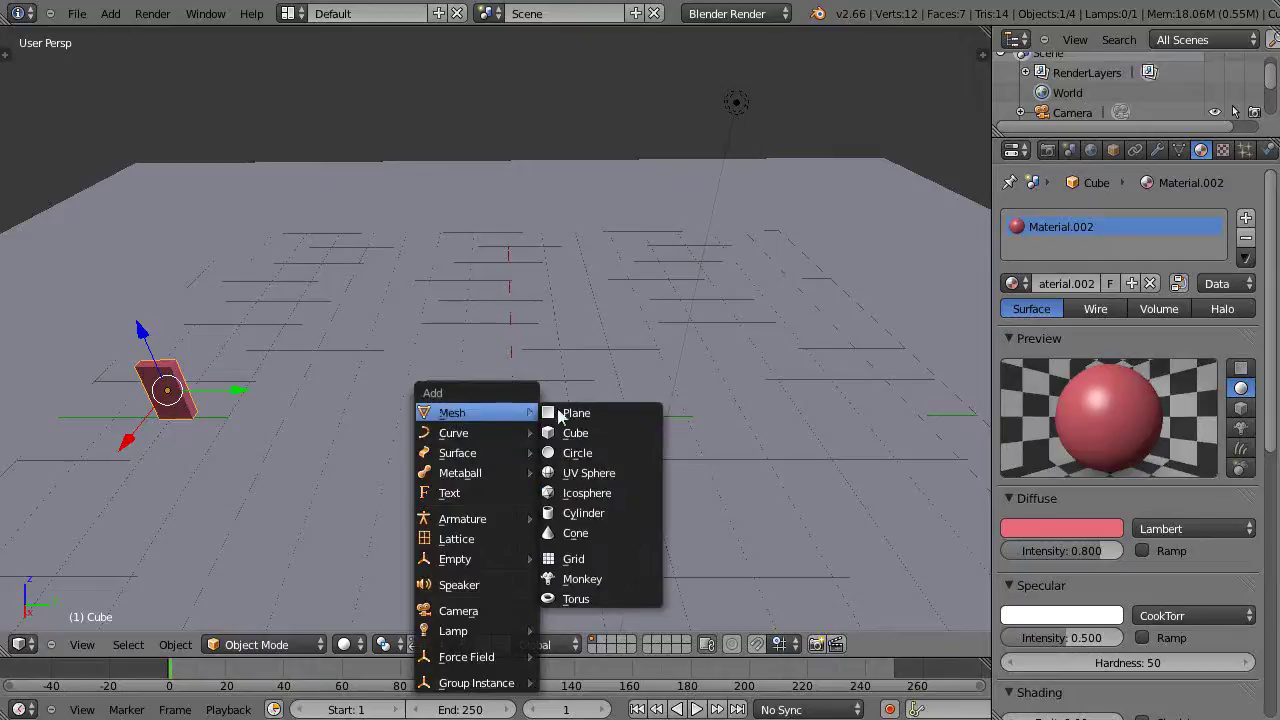
pyautogui.click(586, 459)
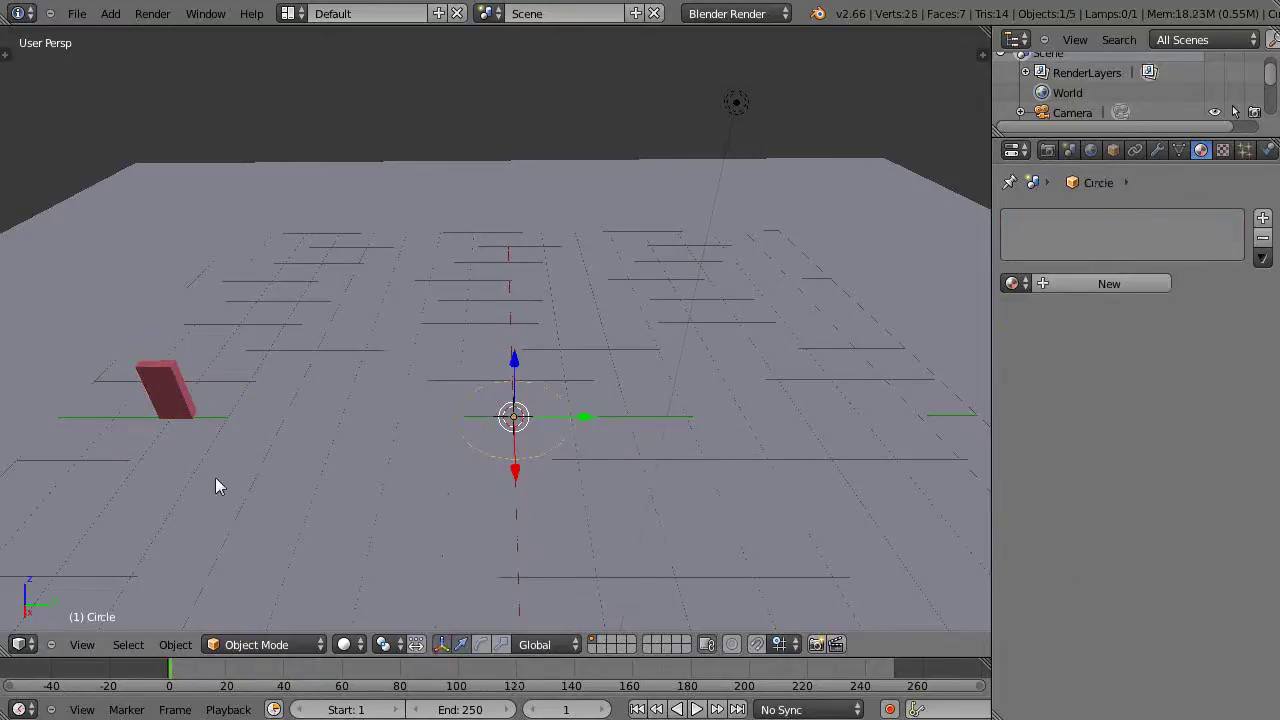
pyautogui.press('t')
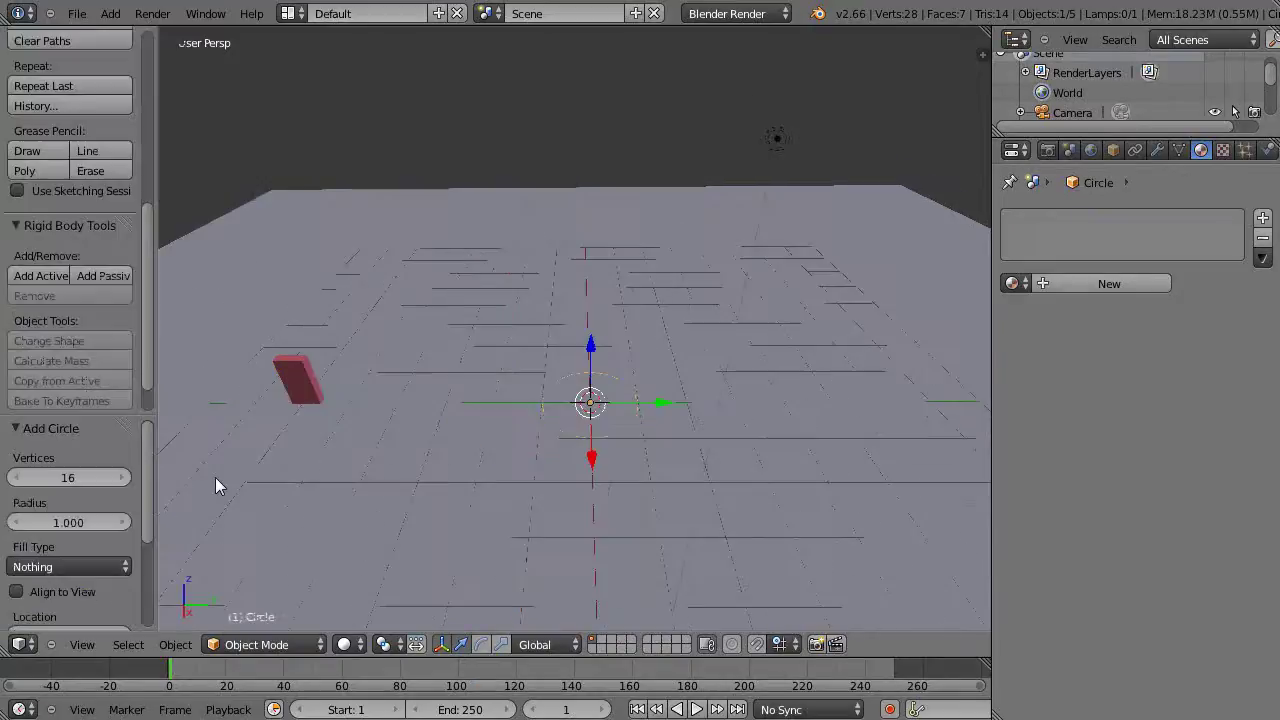
pyautogui.click(75, 479)
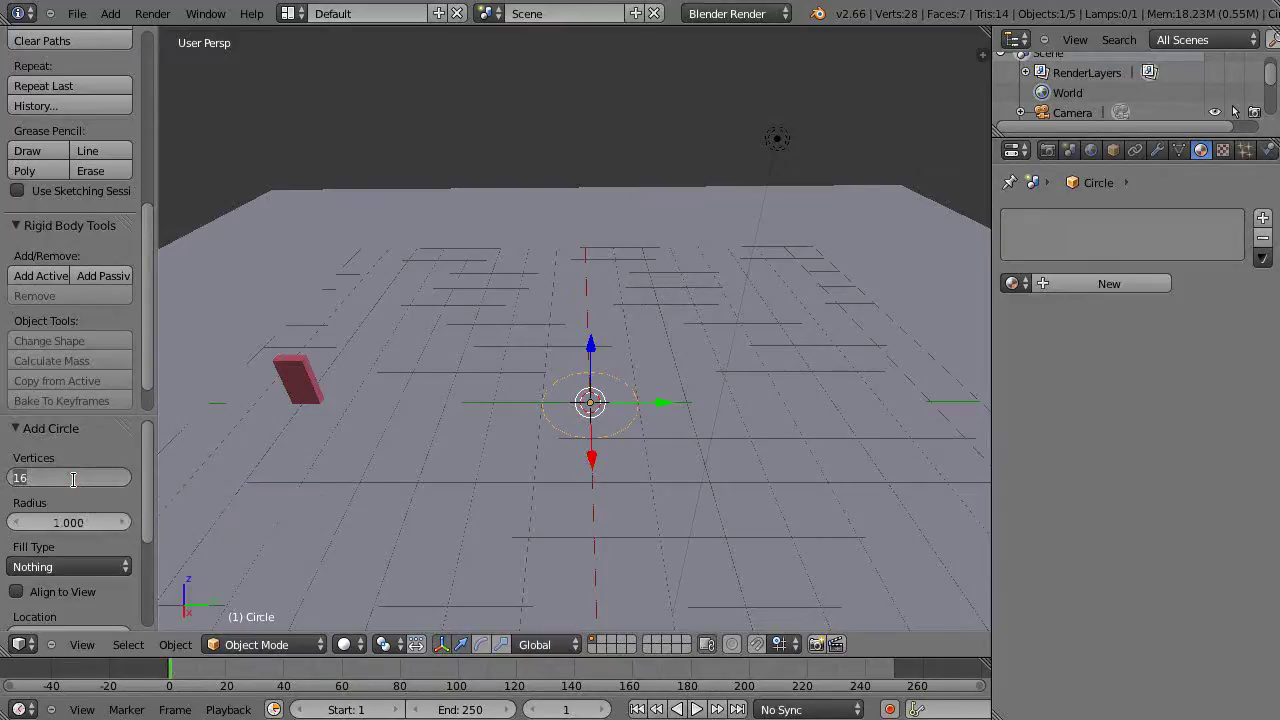
pyautogui.write('18')
pyautogui.press('Return')
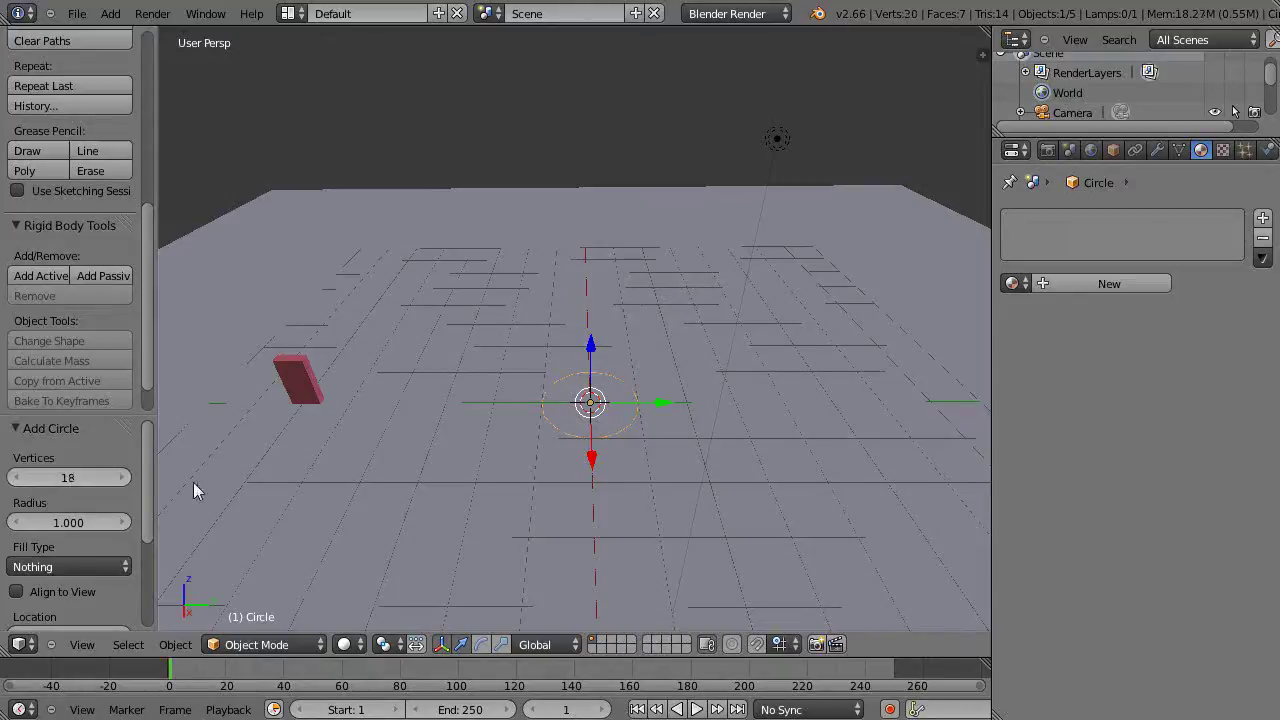
# - Scale the circle uniformly to 3.067
pyautogui.scroll(2, 638, 465)
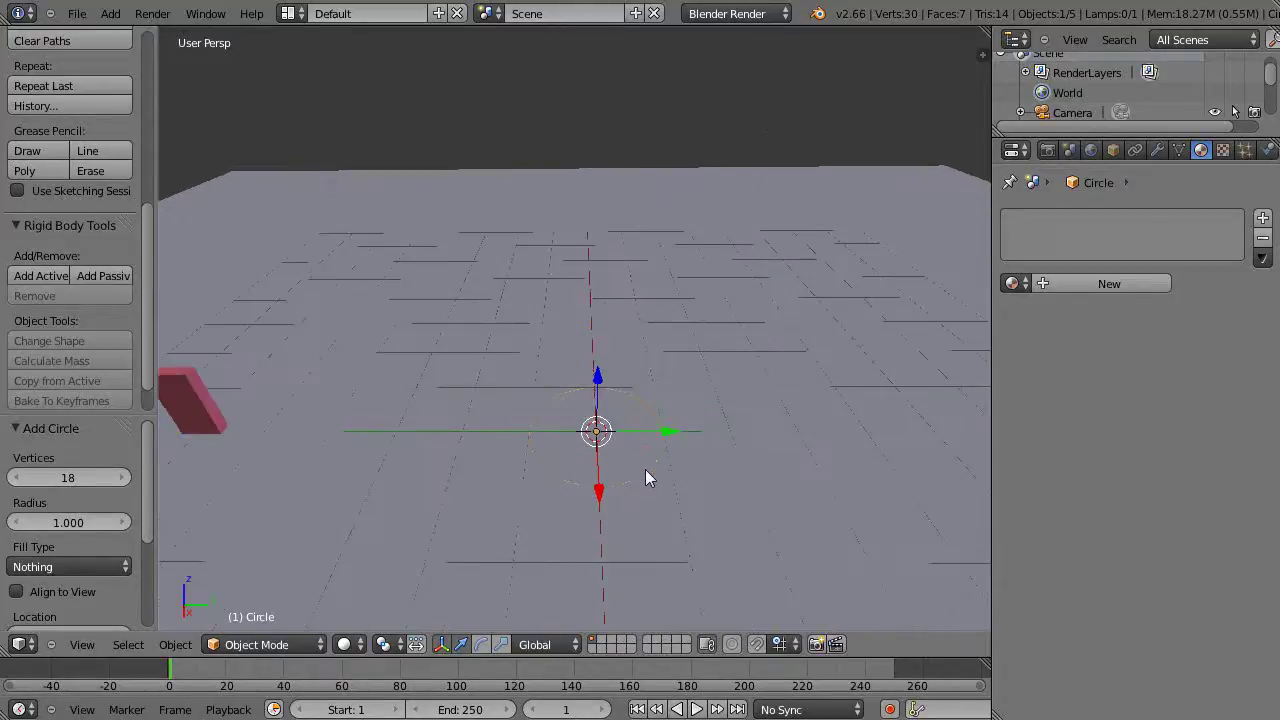
pyautogui.press('s')
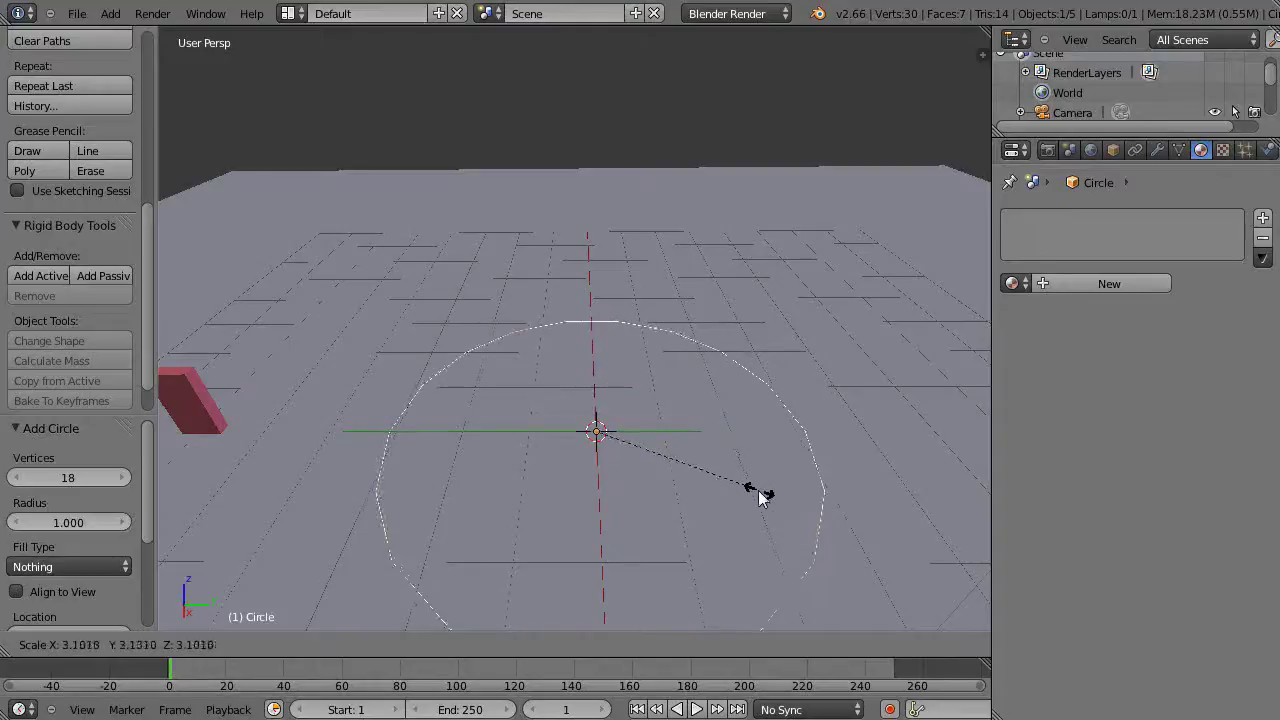
pyautogui.click(757, 492)
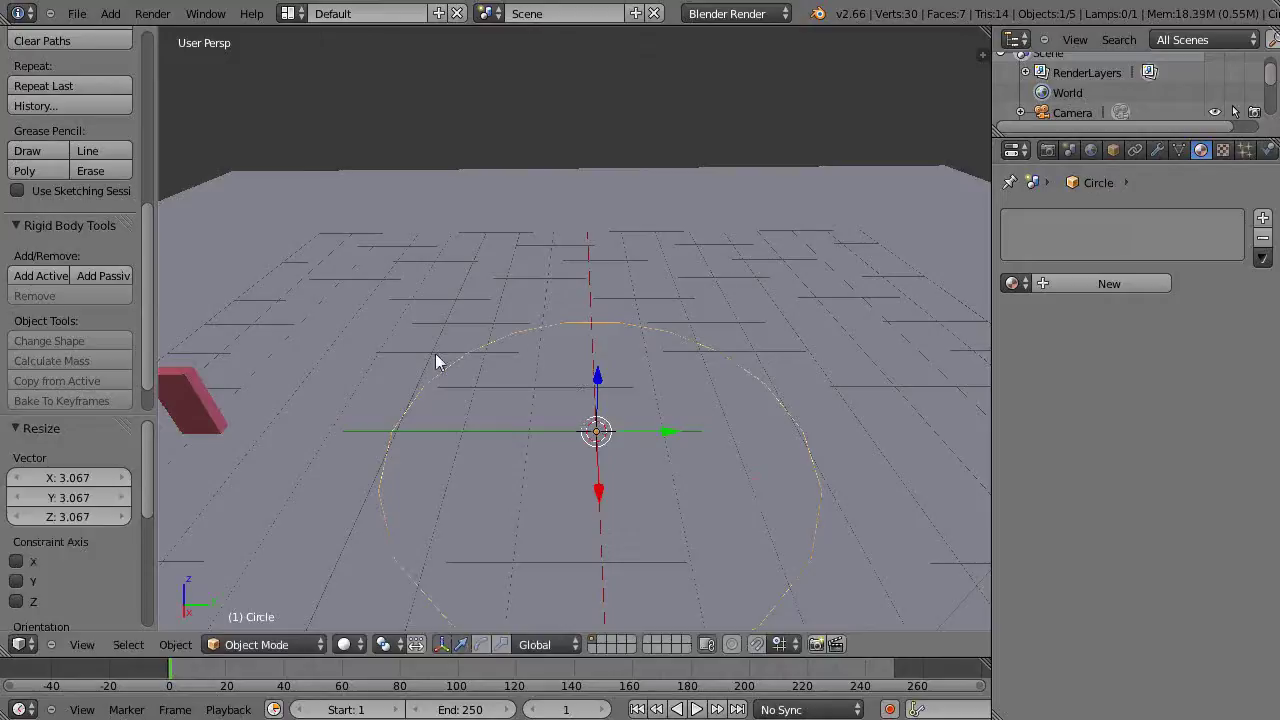
# - Inspect the circle's vertices in Edit Mode, then select only the circle
pyautogui.press('Tab')
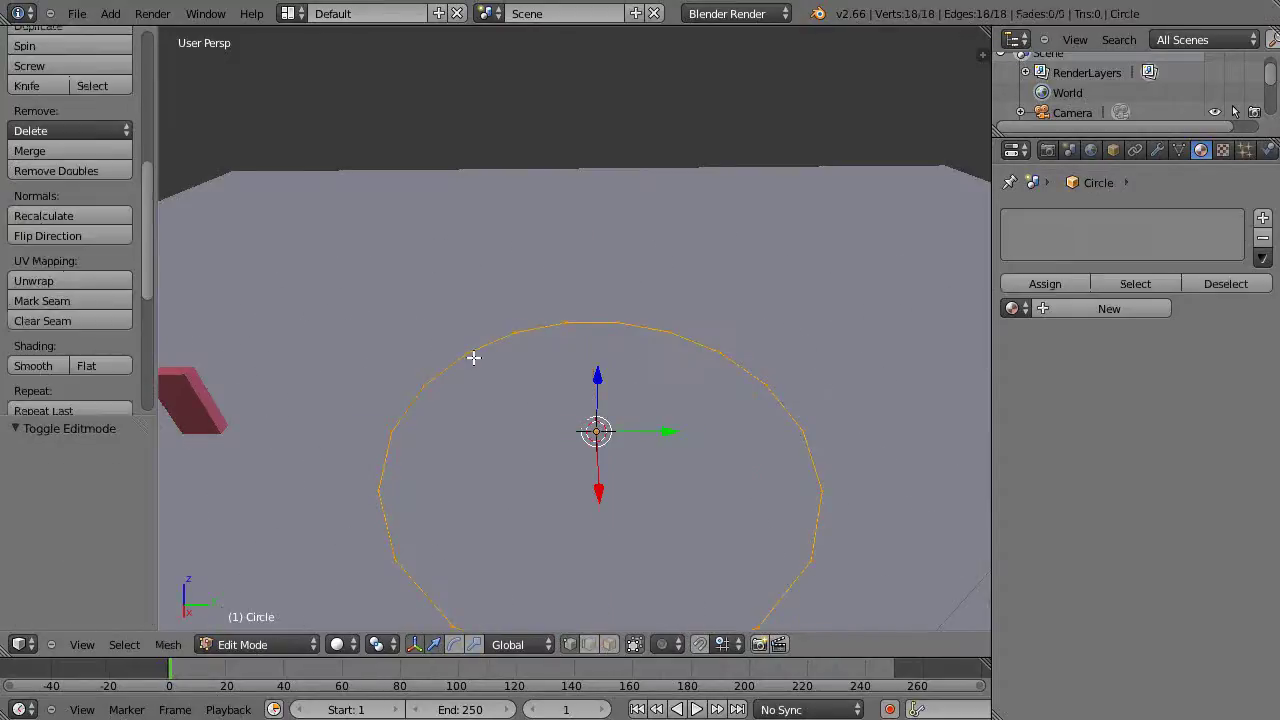
pyautogui.moveTo(620, 468); pyautogui.dragTo(626, 389, button='middle')
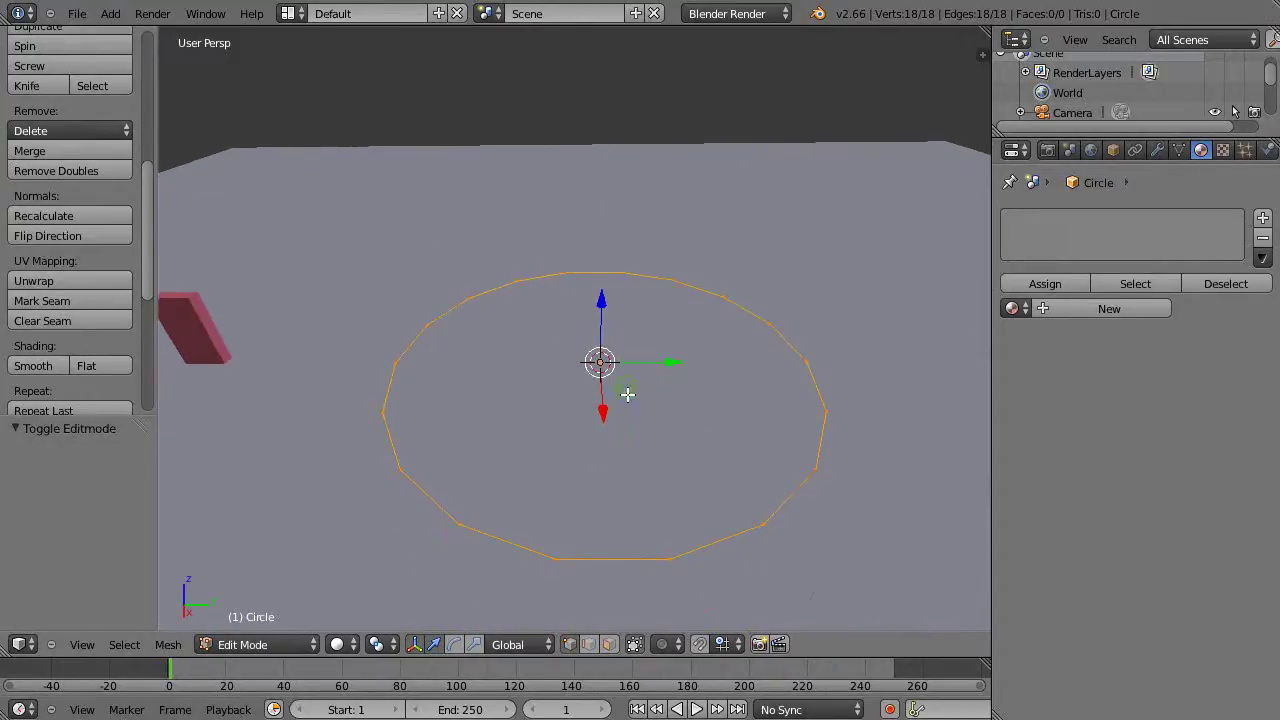
pyautogui.press('Tab')
pyautogui.rightClick(213, 340)
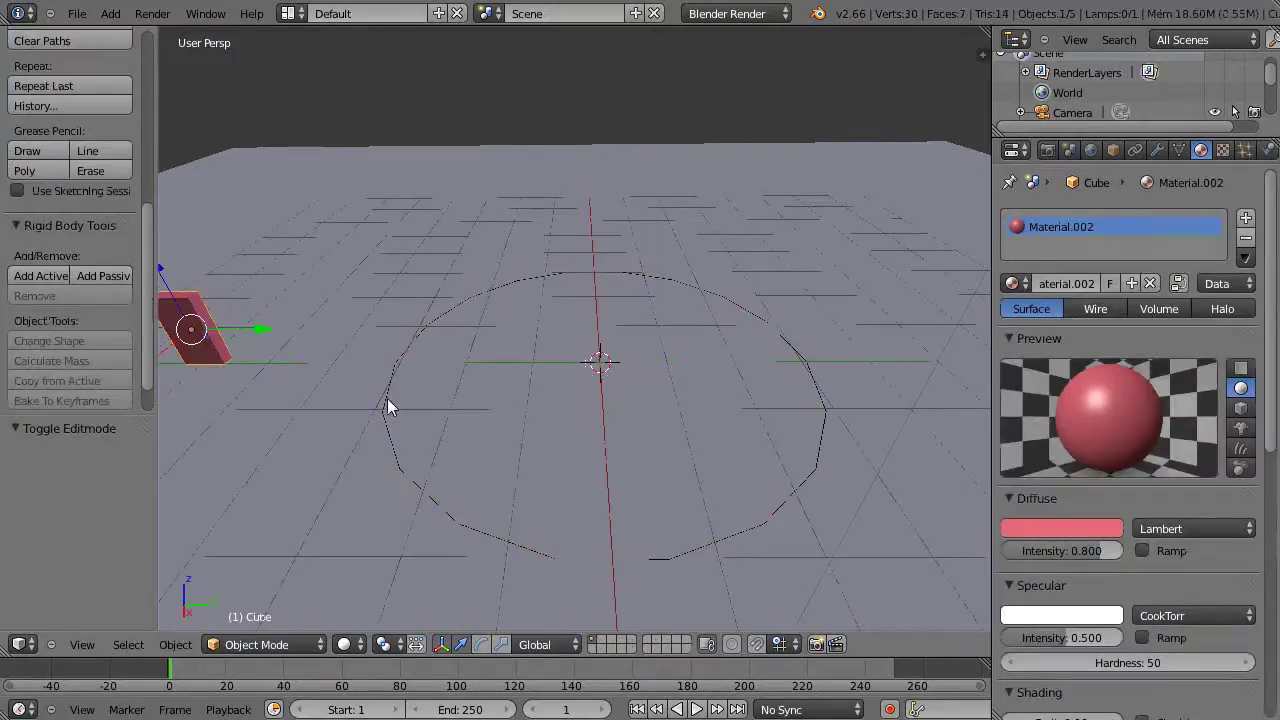
pyautogui.rightClick(387, 398)
pyautogui.keyDown('shift'); pyautogui.rightClick(385, 397); pyautogui.keyUp('shift')
pyautogui.rightClick(190, 335)
pyautogui.keyDown('shift'); pyautogui.rightClick(389, 398); pyautogui.keyUp('shift')
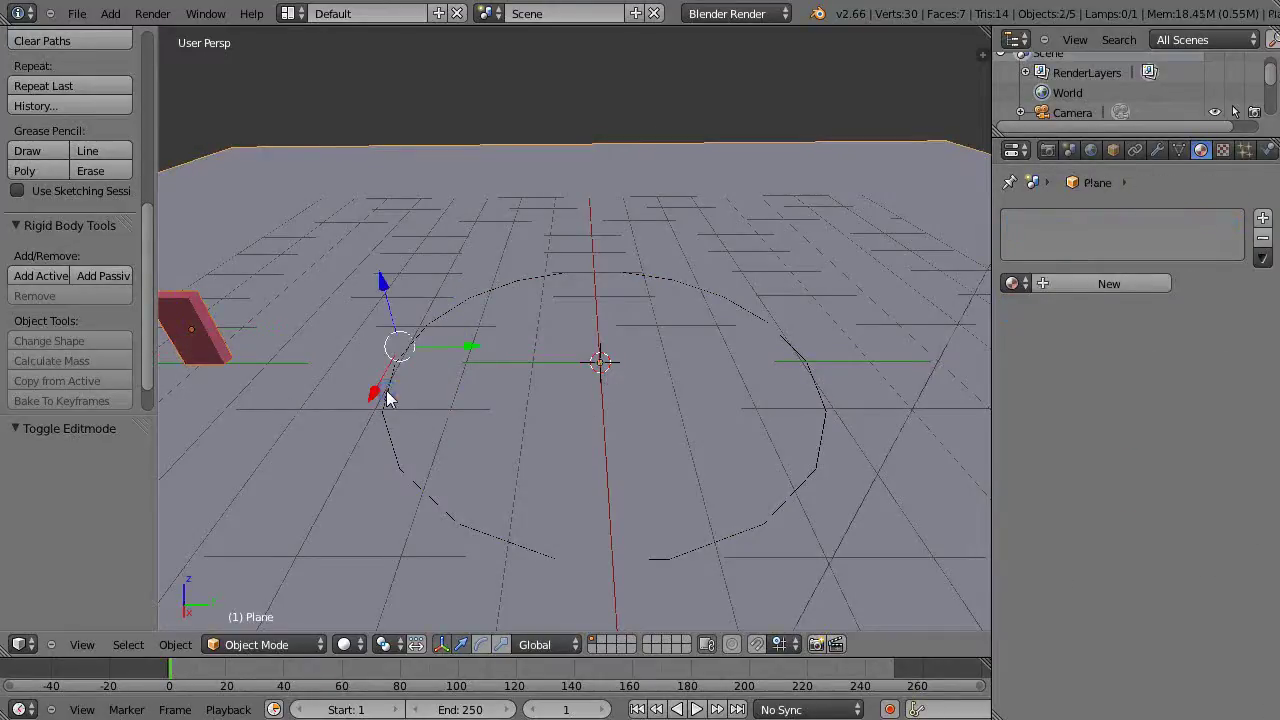
pyautogui.moveTo(412, 413); pyautogui.dragTo(479, 382, button='middle')
pyautogui.rightClick(486, 494)
# - Raise the circle 0.233 along Z, then select the domino with the circle active
pyautogui.press('g')
pyautogui.press('z')
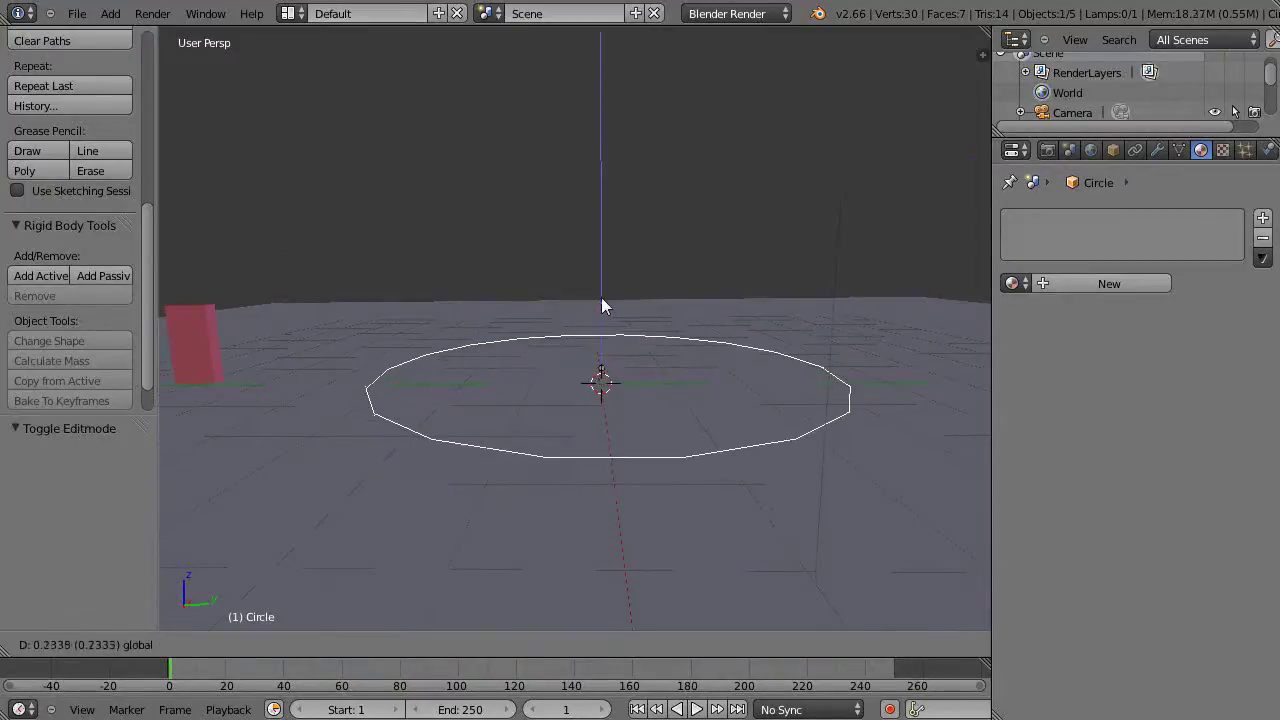
pyautogui.click(601, 298)
pyautogui.rightClick(195, 343)
pyautogui.keyDown('shift'); pyautogui.rightClick(396, 433); pyautogui.keyUp('shift')
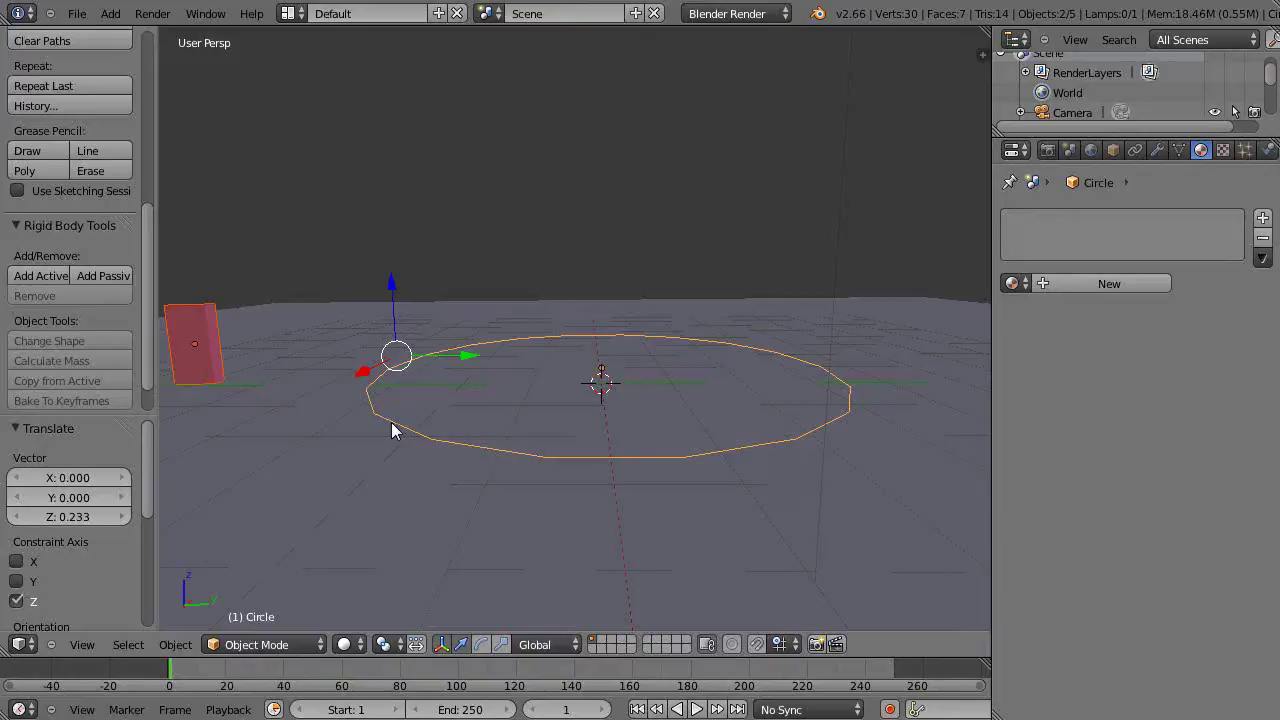
# - Parent the red domino to the circle using Object (Keep Transform)
pyautogui.hotkey('ctrl', 'p')
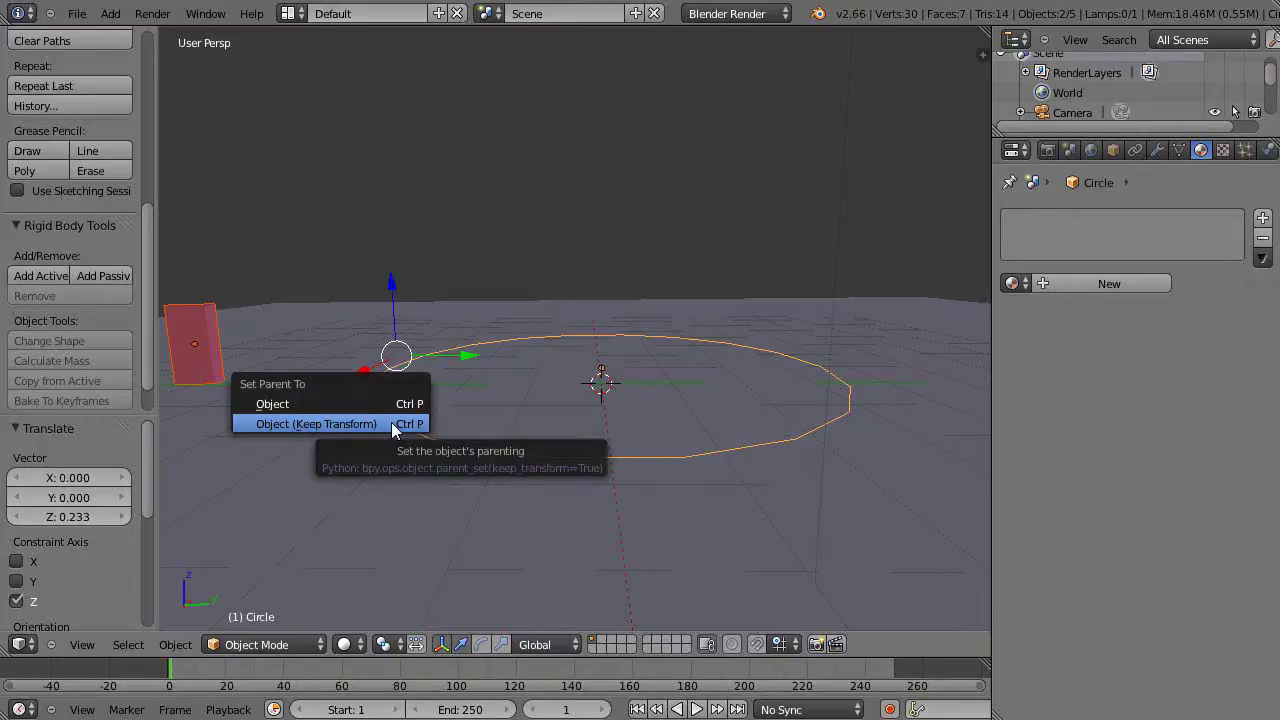
pyautogui.click(391, 423)
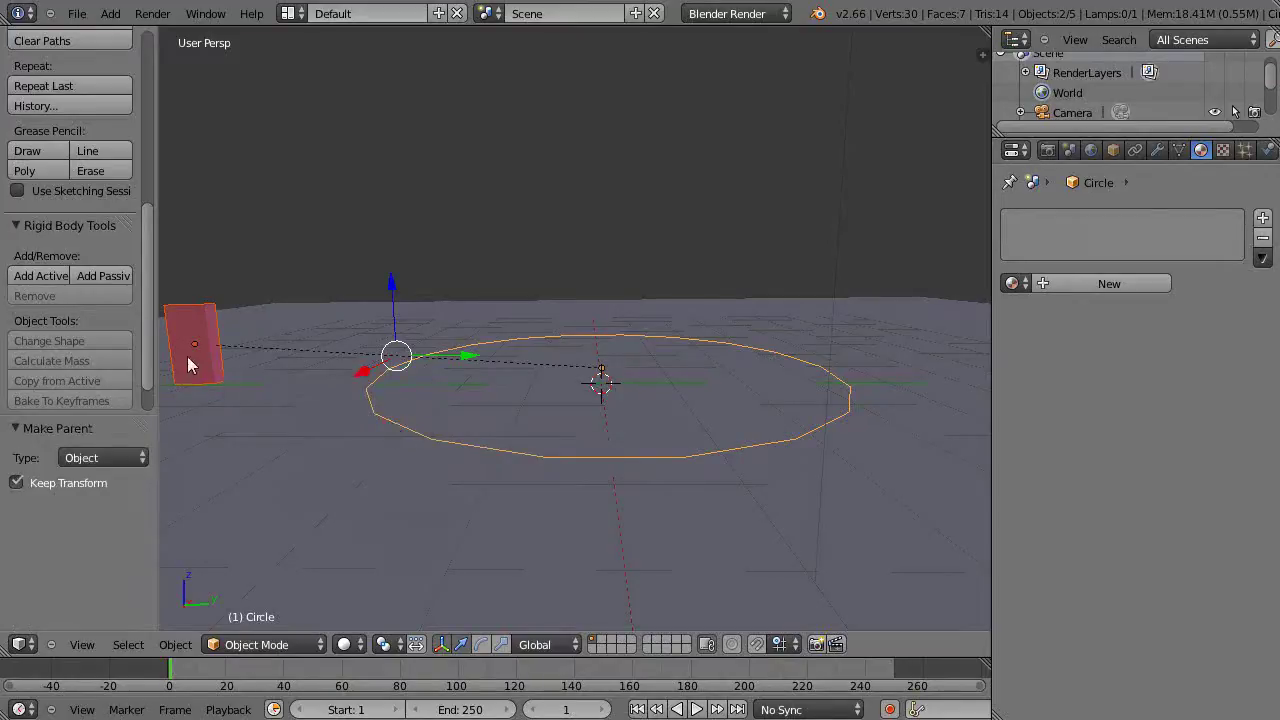
pyautogui.moveTo(560, 421); pyautogui.dragTo(557, 492, button='middle')
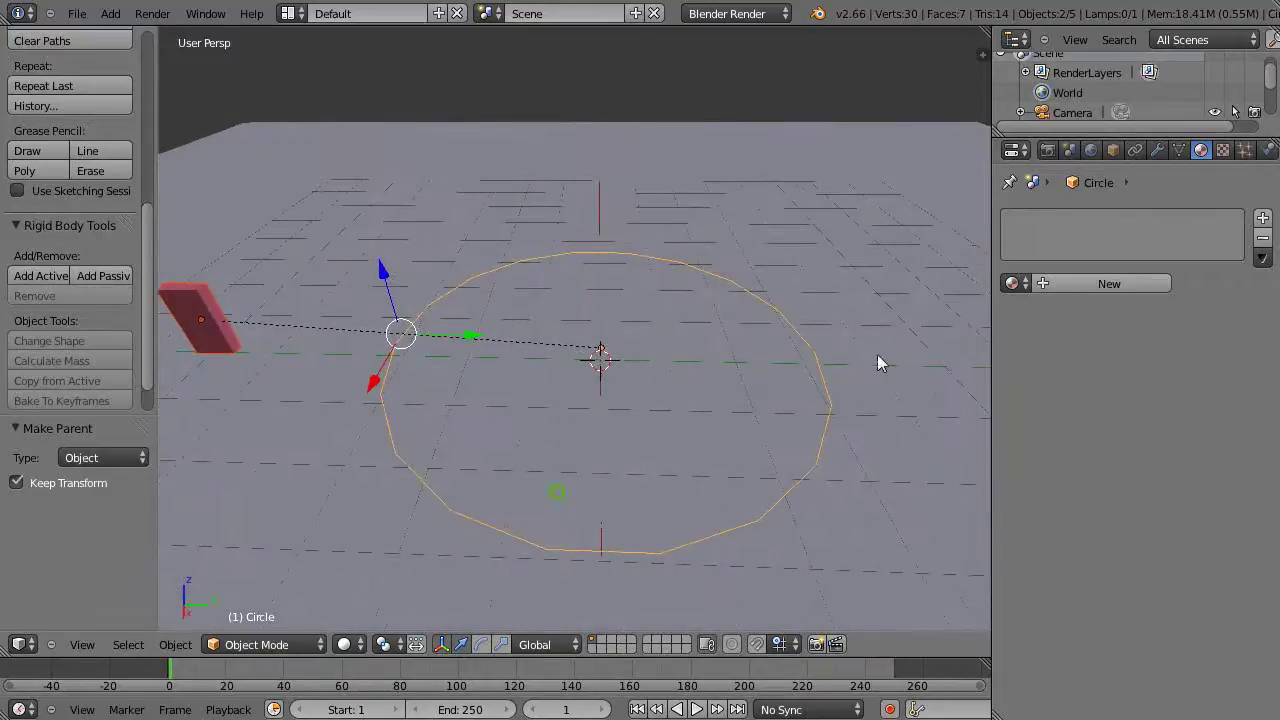
# - Set the circle's Duplication to Verts so a domino sits on each vertex
pyautogui.click(1114, 151)
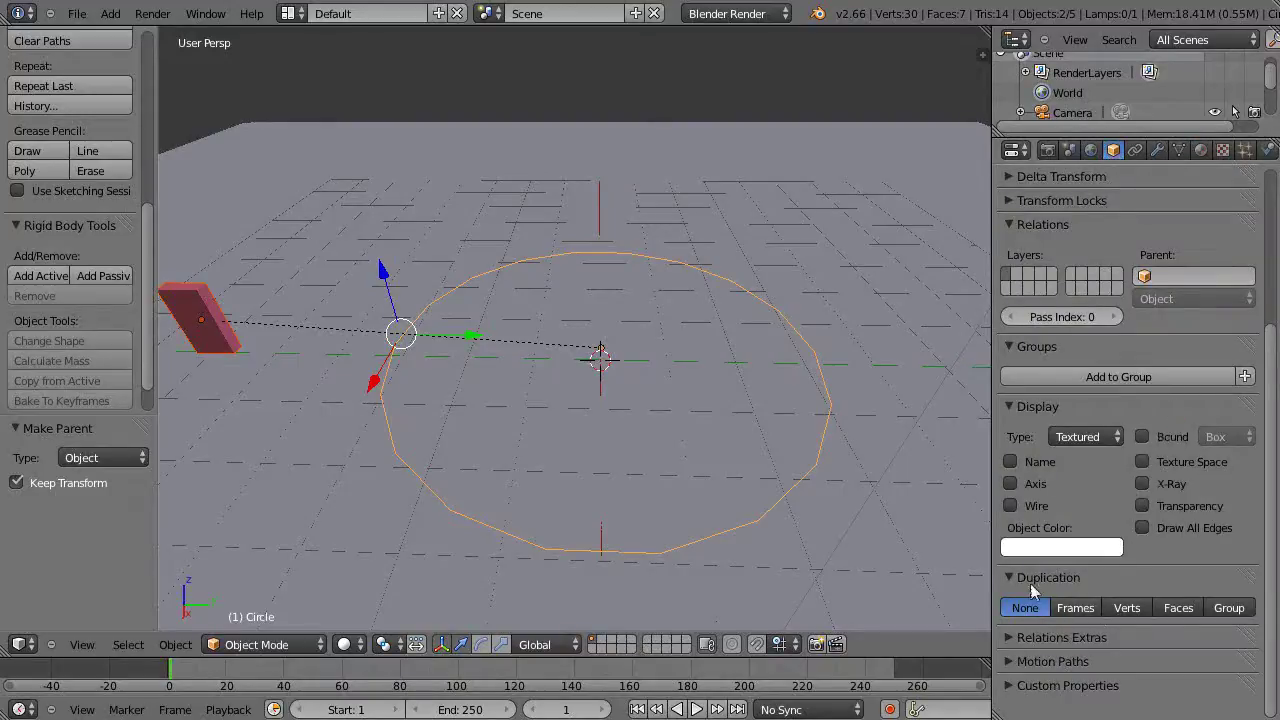
pyautogui.click(1126, 608)
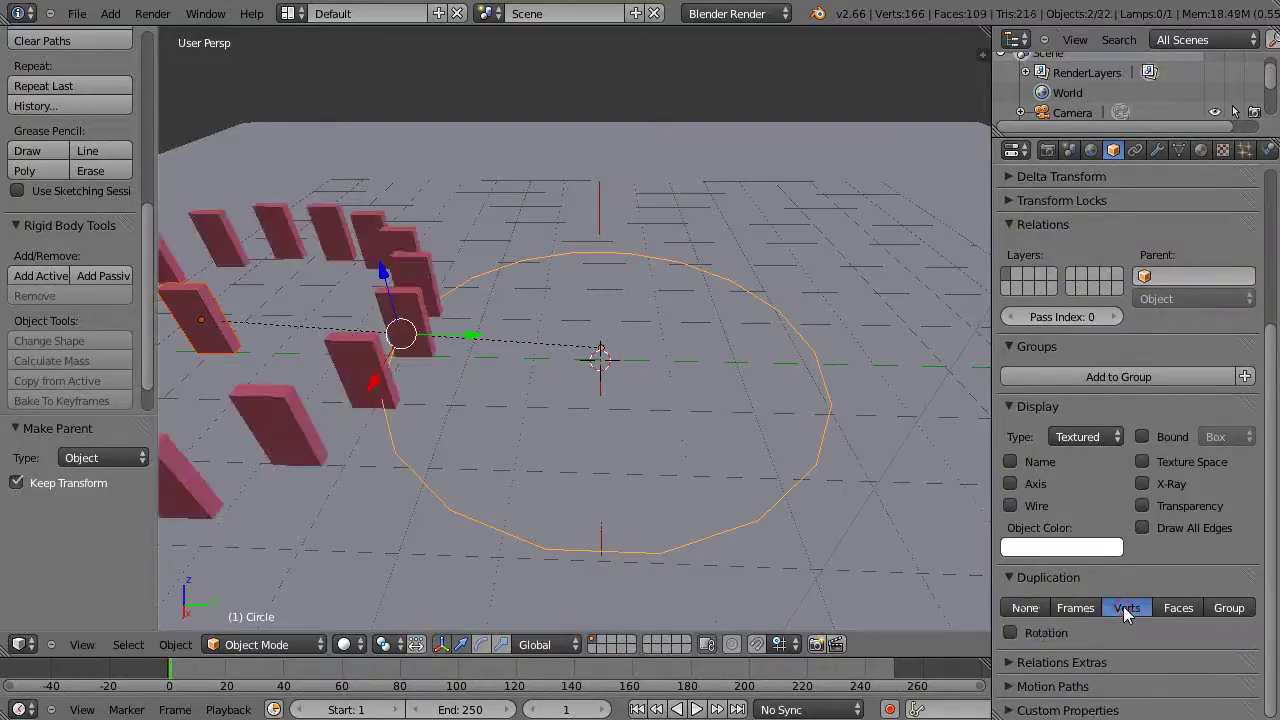
pyautogui.keyDown('shift'); pyautogui.moveTo(708, 397); pyautogui.dragTo(961, 420, button='middle'); pyautogui.keyUp('shift')
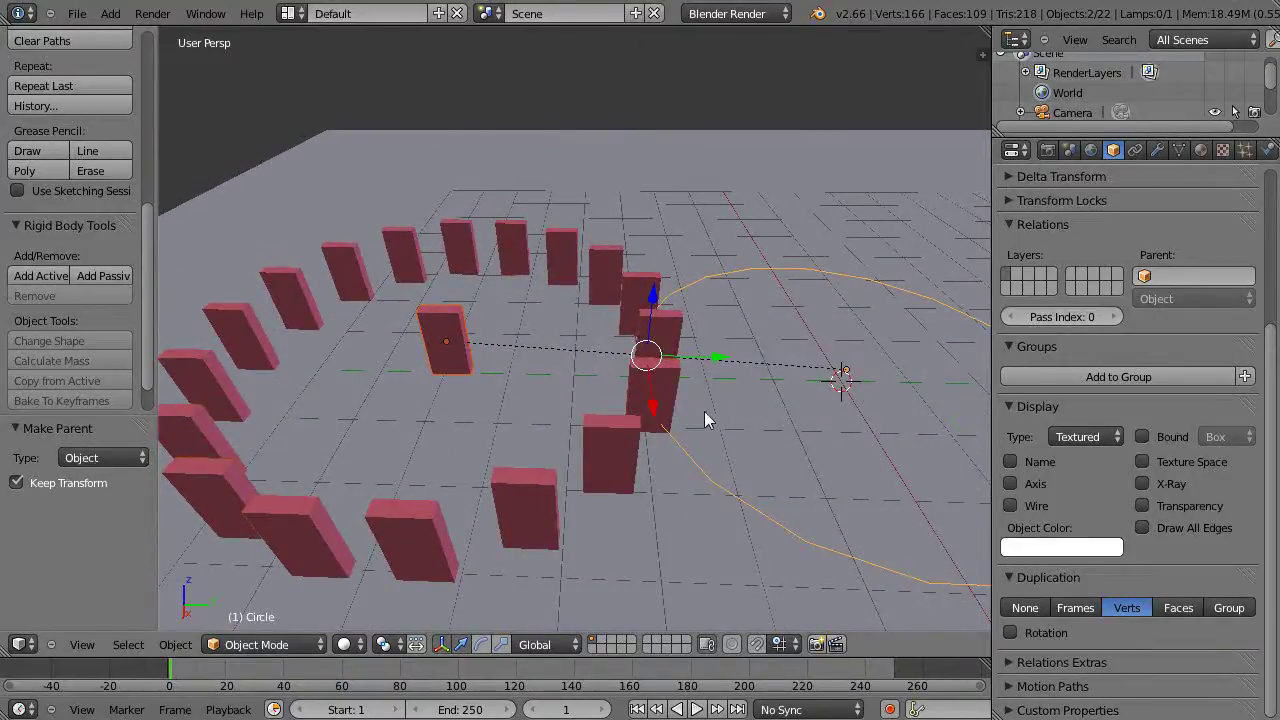
pyautogui.moveTo(731, 389)
pyautogui.keyDown('shift'); pyautogui.mouseDown(button='middle')
pyautogui.moveTo(729, 366)
pyautogui.moveTo(723, 397)
pyautogui.mouseUp(button='middle'); pyautogui.keyUp('shift')
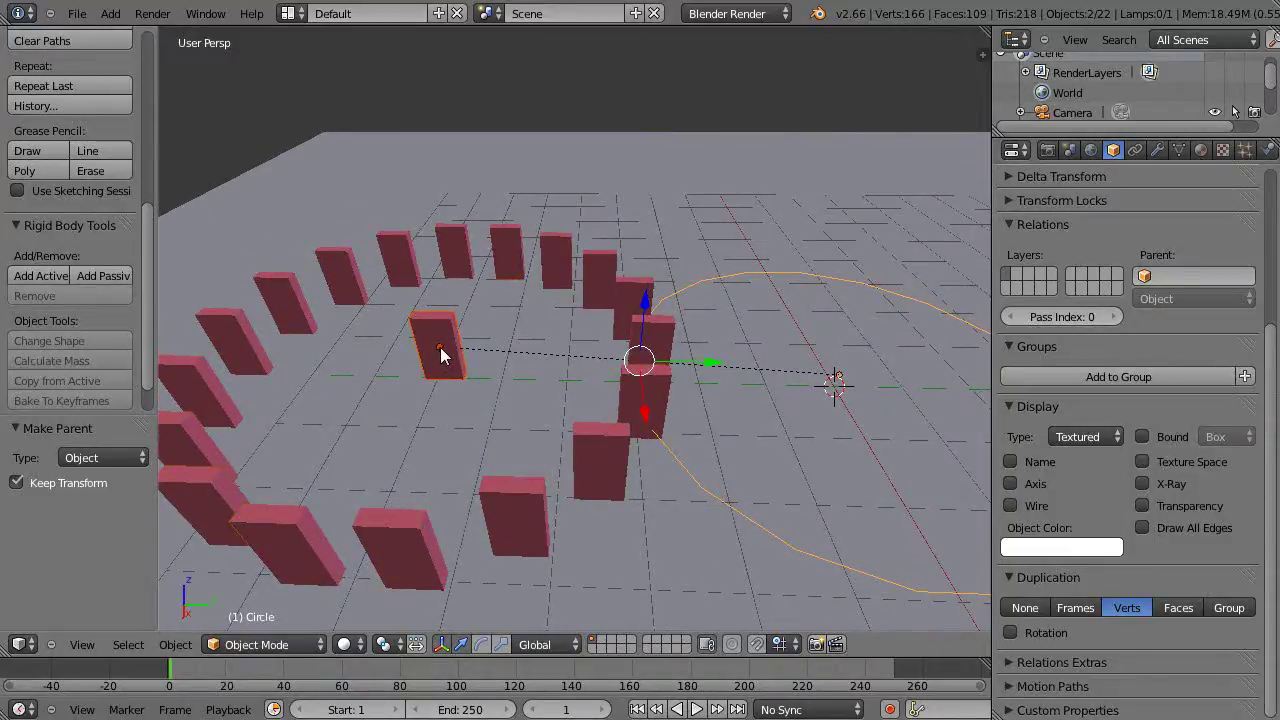
pyautogui.scroll(-2, 806, 409)
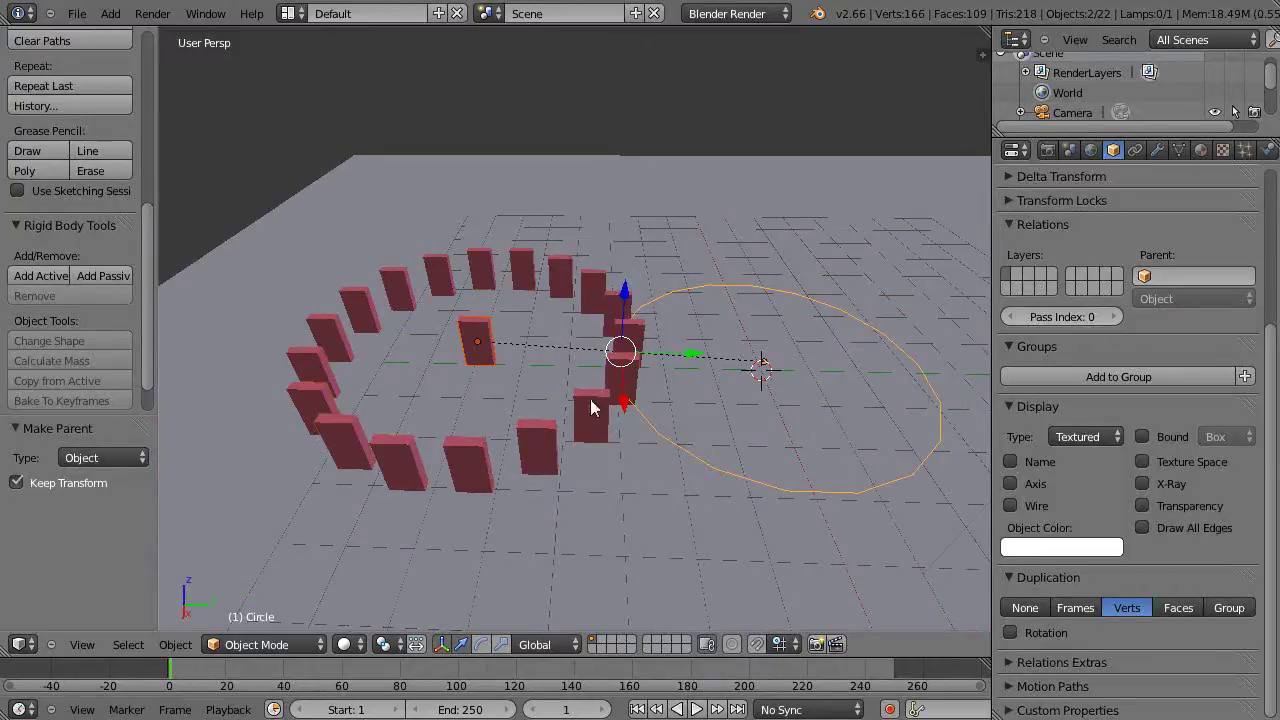
pyautogui.scroll(2, 603, 410)
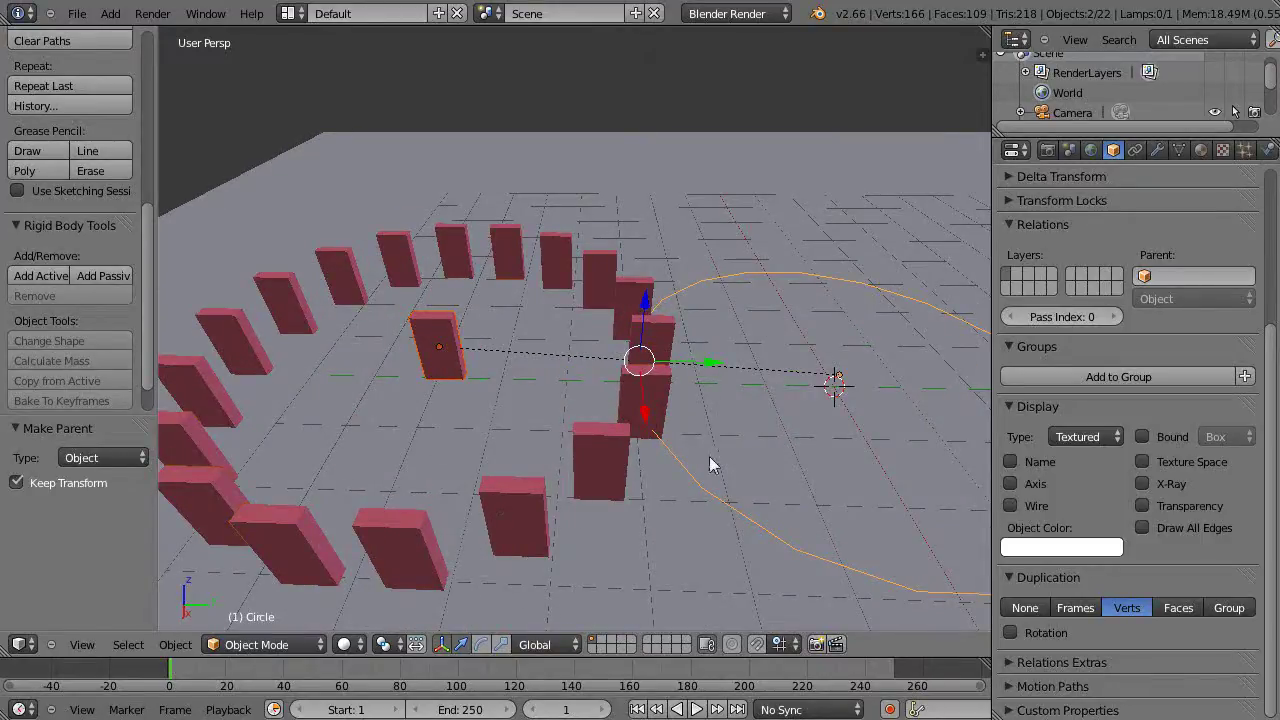
# - Enable Rotation in the Verts duplication so the dominoes follow the ring
pyautogui.click(1010, 632)
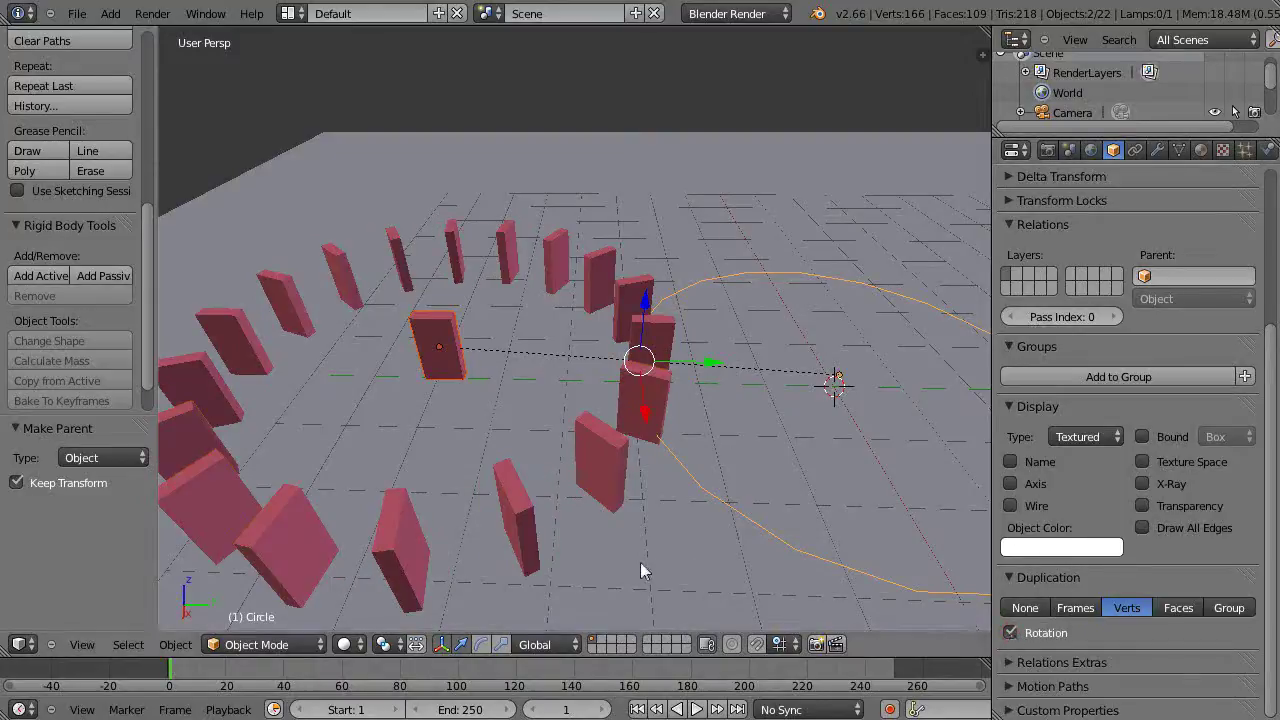
pyautogui.moveTo(640, 560); pyautogui.dragTo(649, 521, button='middle')
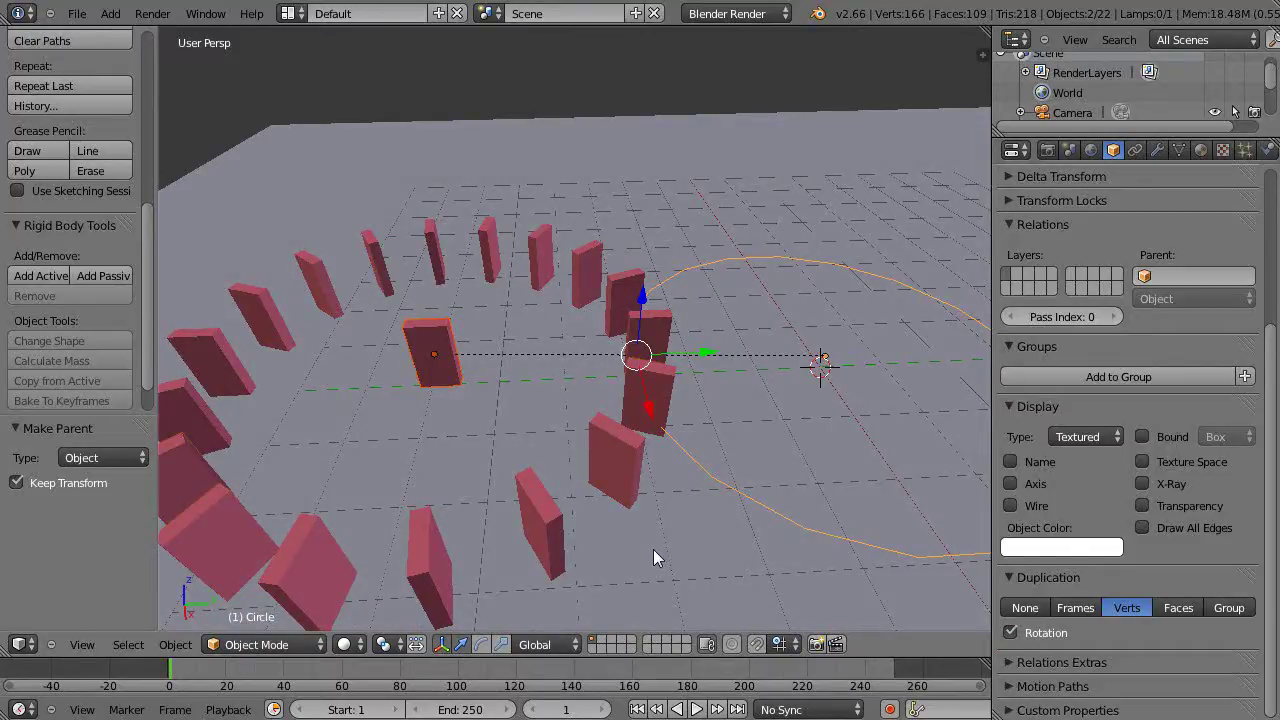
pyautogui.moveTo(676, 503); pyautogui.dragTo(674, 466, button='middle')
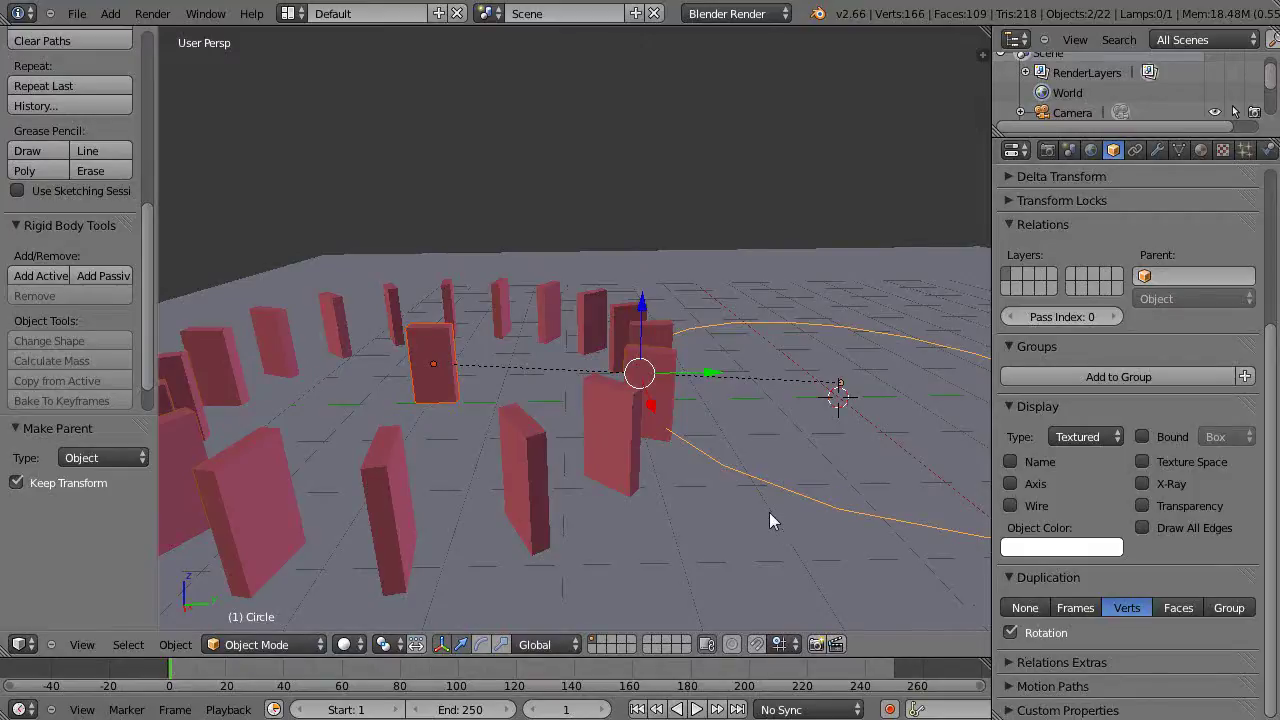
# - Apply Make Duplicates Real via Ctrl+A to turn the domino copies into separate objects
pyautogui.hotkey('ctrl', 'a')
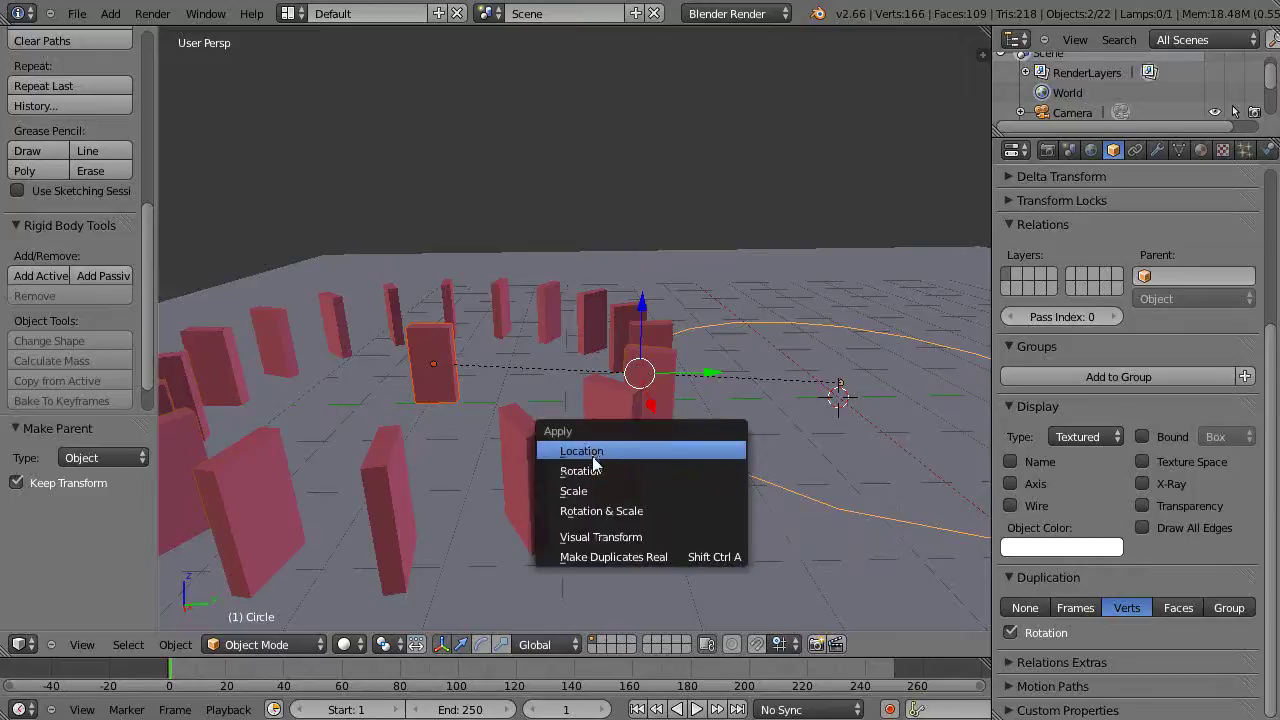
pyautogui.click(596, 558)
pyautogui.click(185, 645)
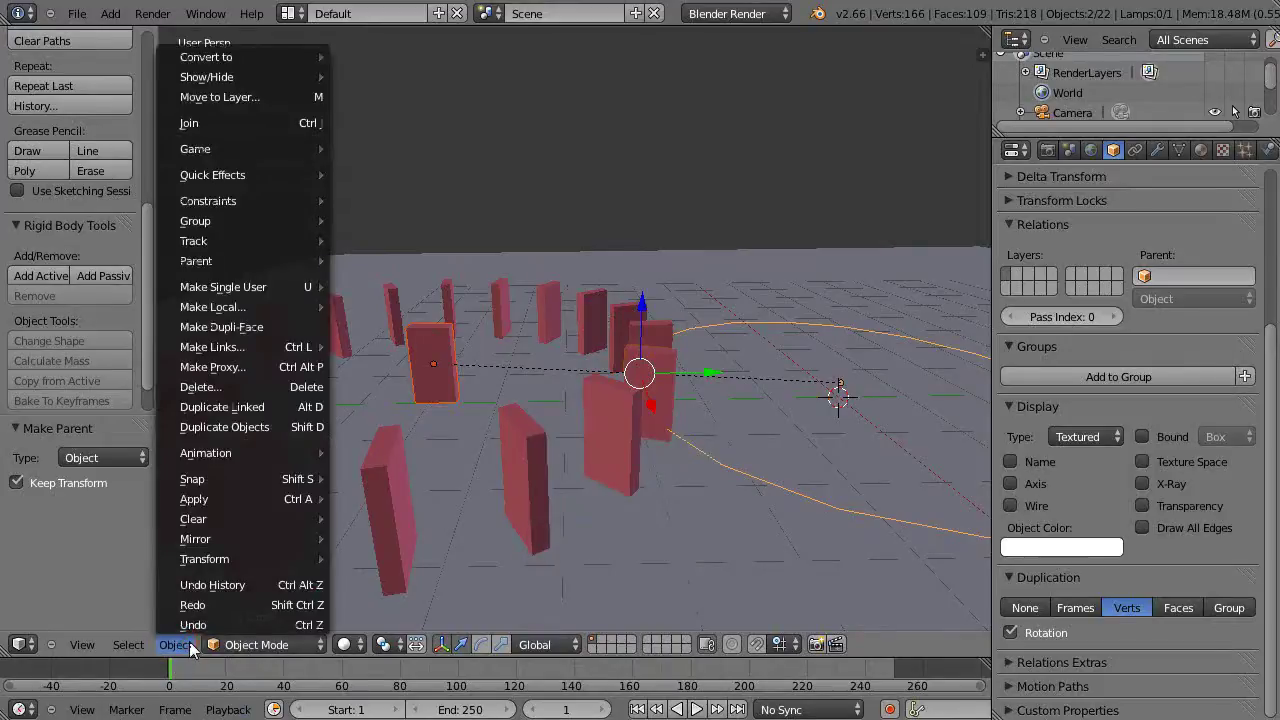
pyautogui.moveTo(239, 500)
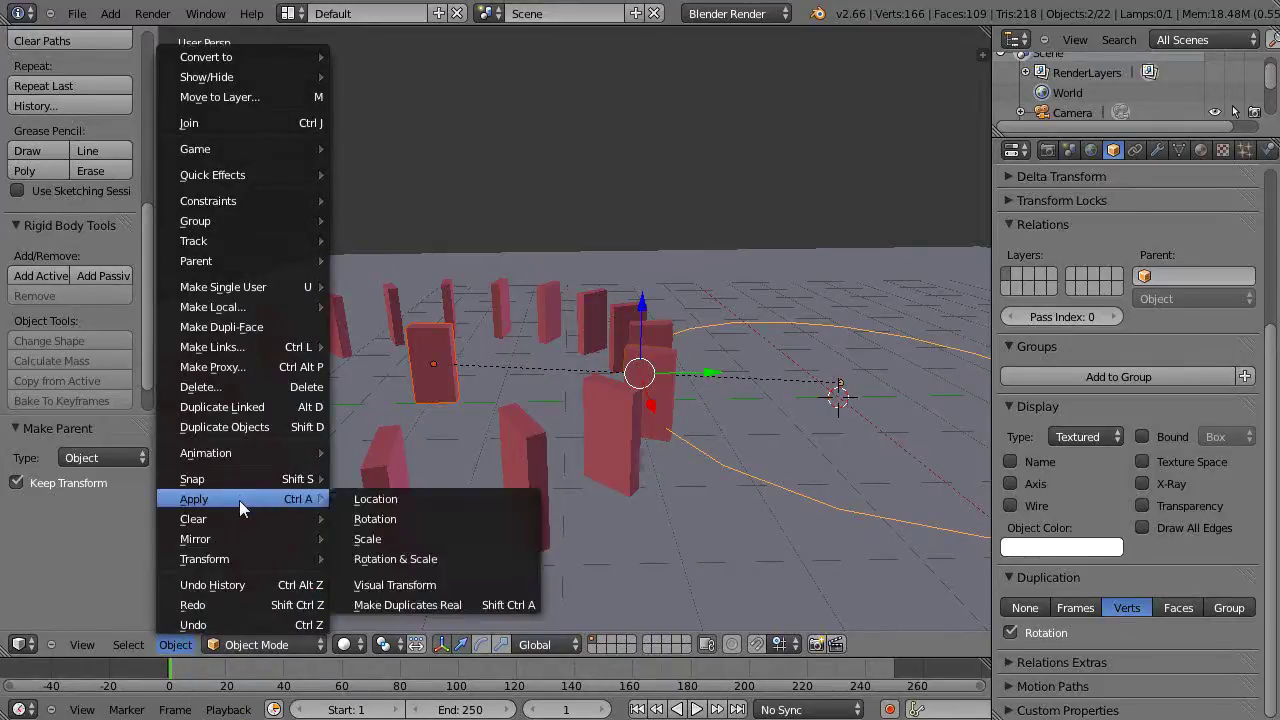
pyautogui.click(384, 617)
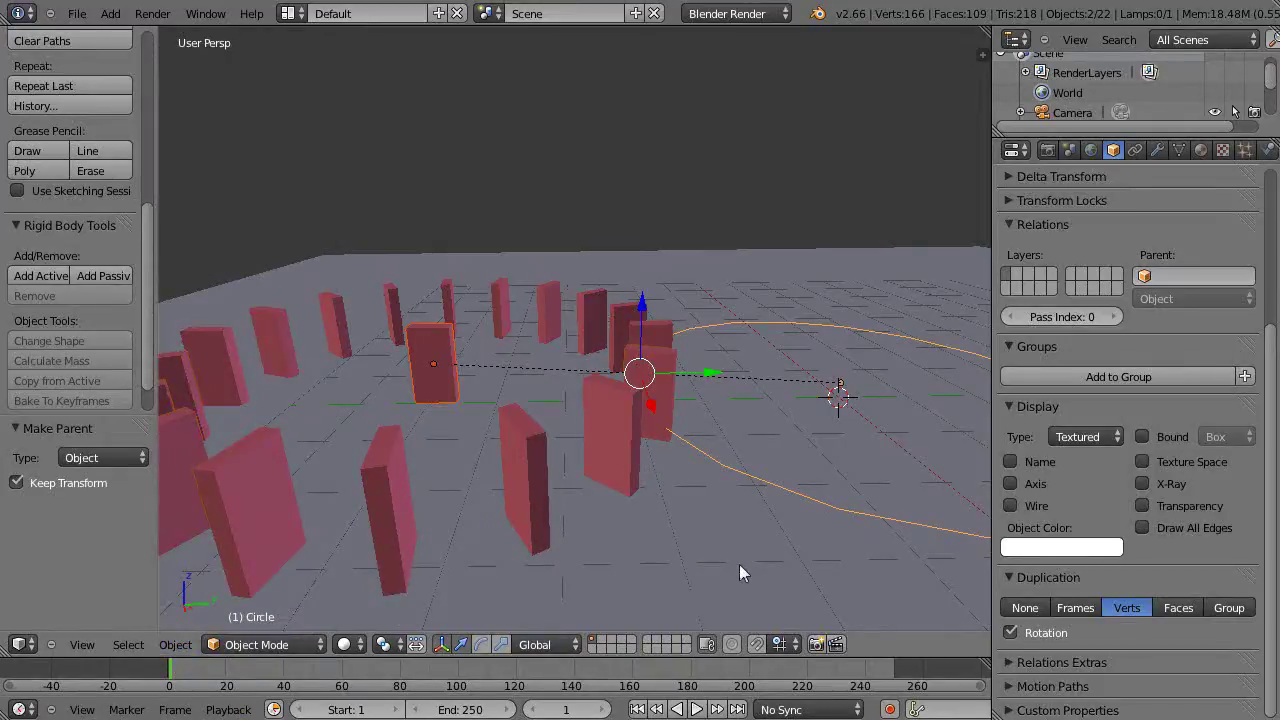
pyautogui.hotkey('ctrl', 'a')
pyautogui.click(660, 634)
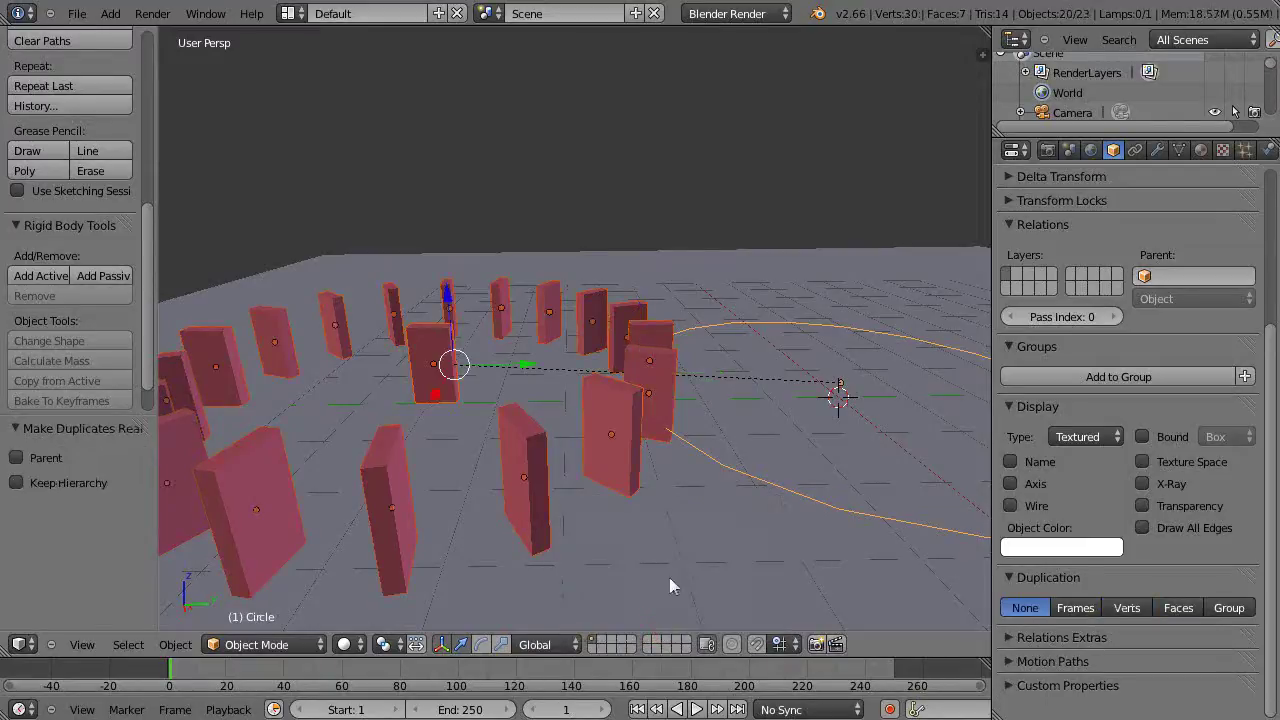
pyautogui.moveTo(683, 540); pyautogui.dragTo(558, 475, button='middle')
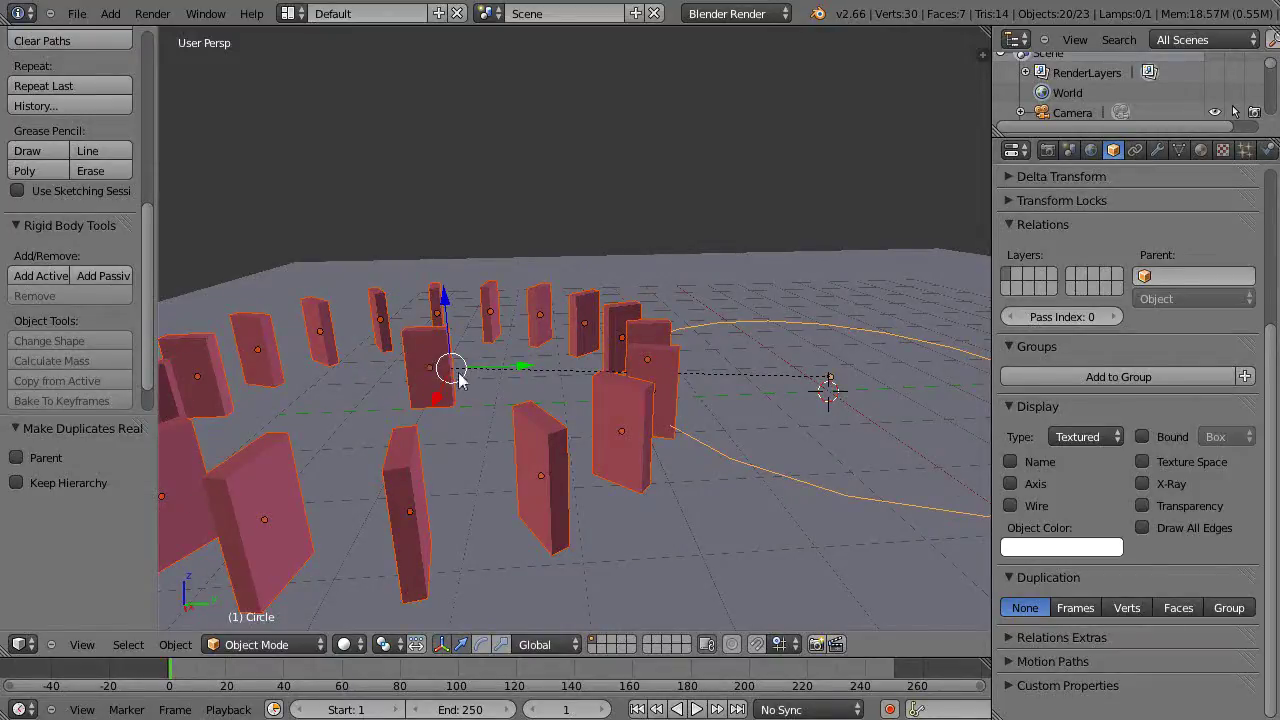
# - Slide a domino cube and the curve circle along the Y axis
pyautogui.scroll(-6, 540, 400)
pyautogui.rightClick(520, 345)
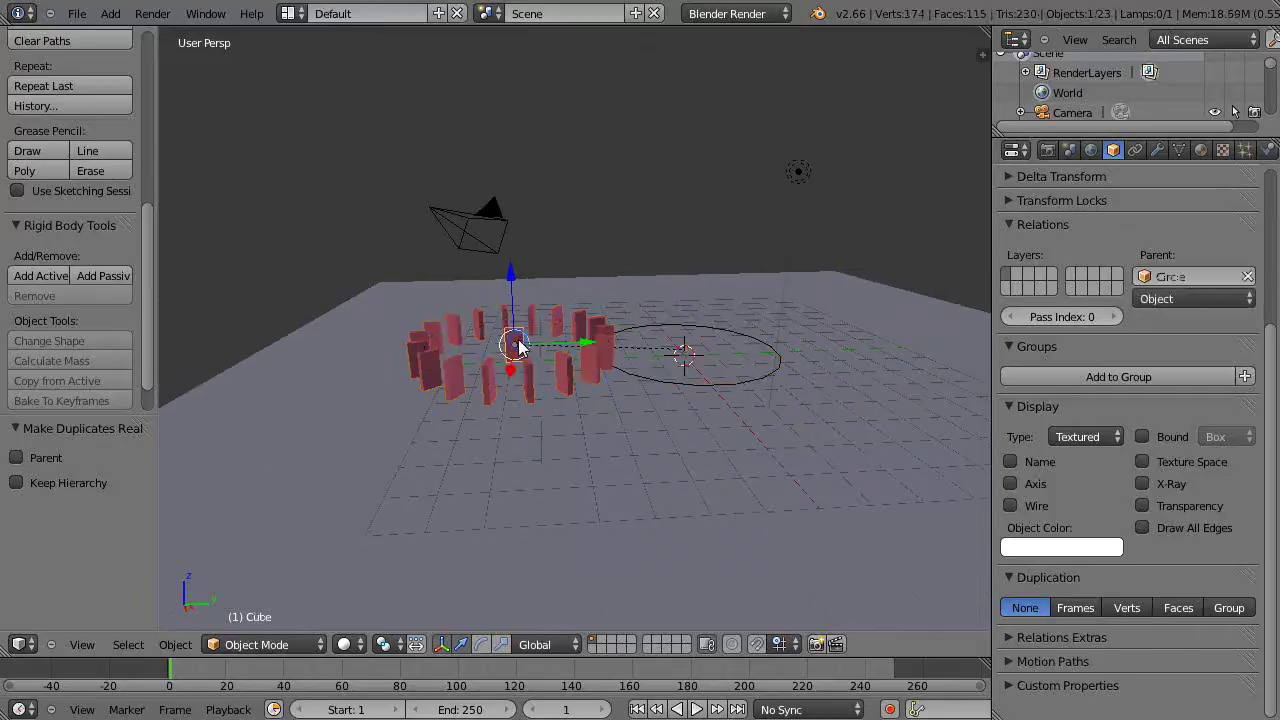
pyautogui.moveTo(585, 345); pyautogui.dragTo(957, 338)
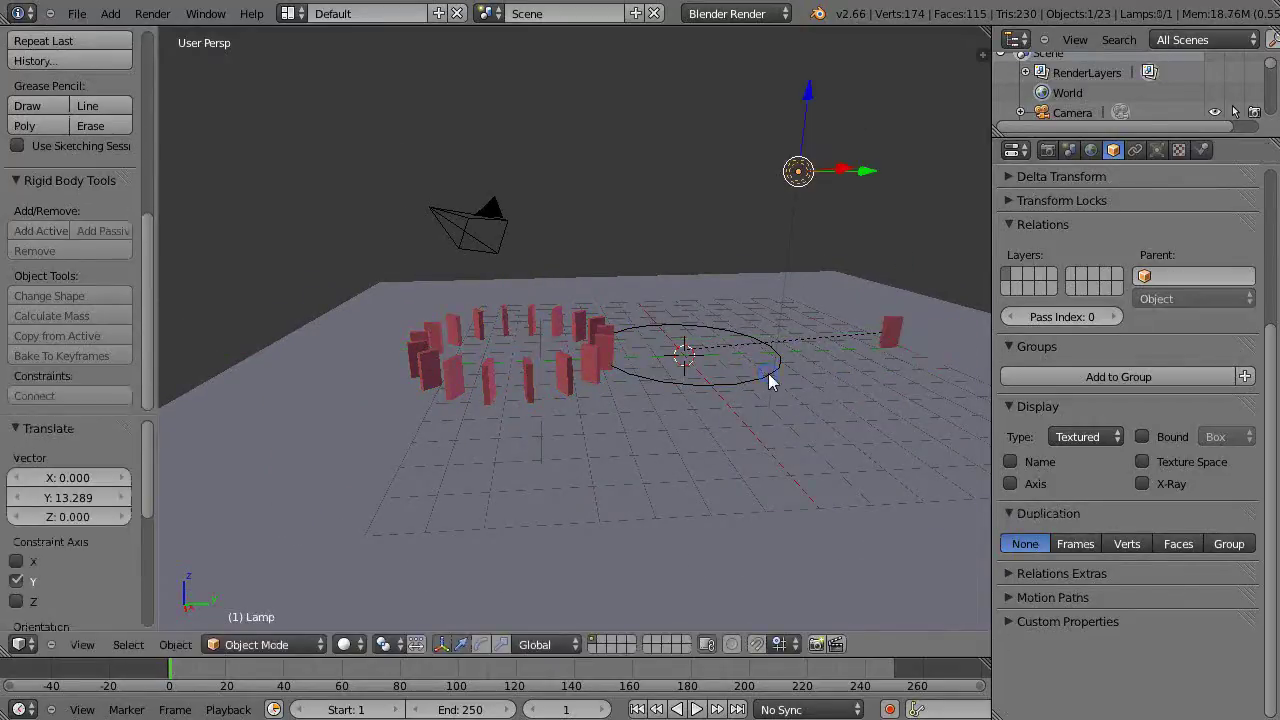
pyautogui.rightClick(768, 378)
pyautogui.moveTo(757, 355); pyautogui.dragTo(880, 358)
# - Bring the domino ring closer into view and select domino Cube.015
pyautogui.scroll(3, 610, 441)
pyautogui.moveTo(589, 441); pyautogui.dragTo(455, 467, button='middle')
pyautogui.scroll(-3, 660, 478)
pyautogui.rightClick(552, 448)
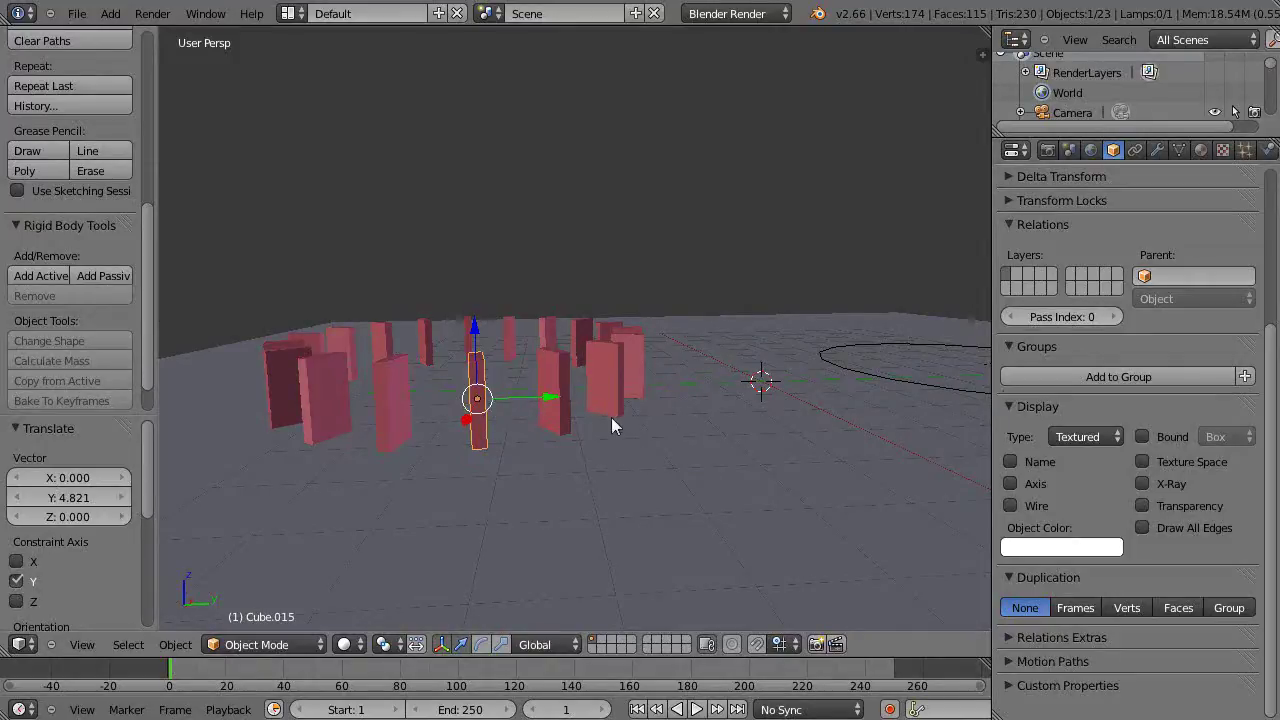
pyautogui.moveTo(617, 366); pyautogui.dragTo(694, 407, button='middle')
# - Box-select all the dominoes in the ring and make them Active rigid bodies
pyautogui.press('z')
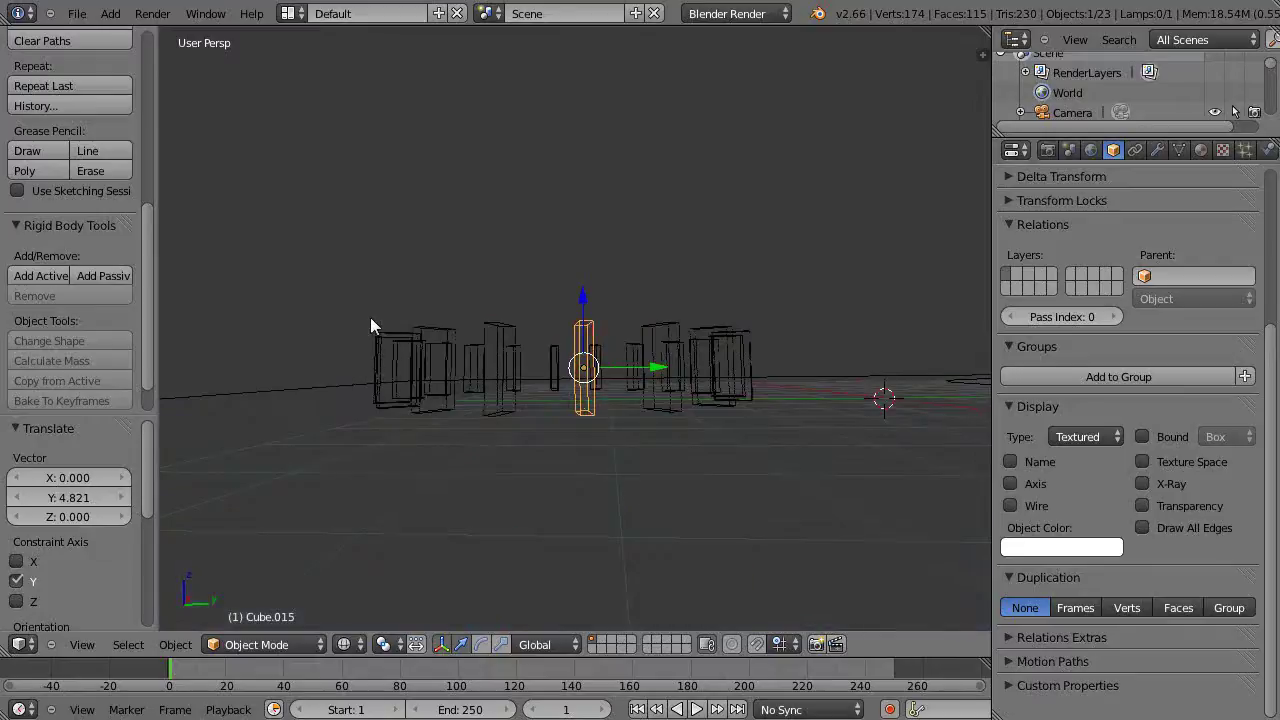
pyautogui.press('b')
pyautogui.moveTo(343, 243); pyautogui.dragTo(790, 363)
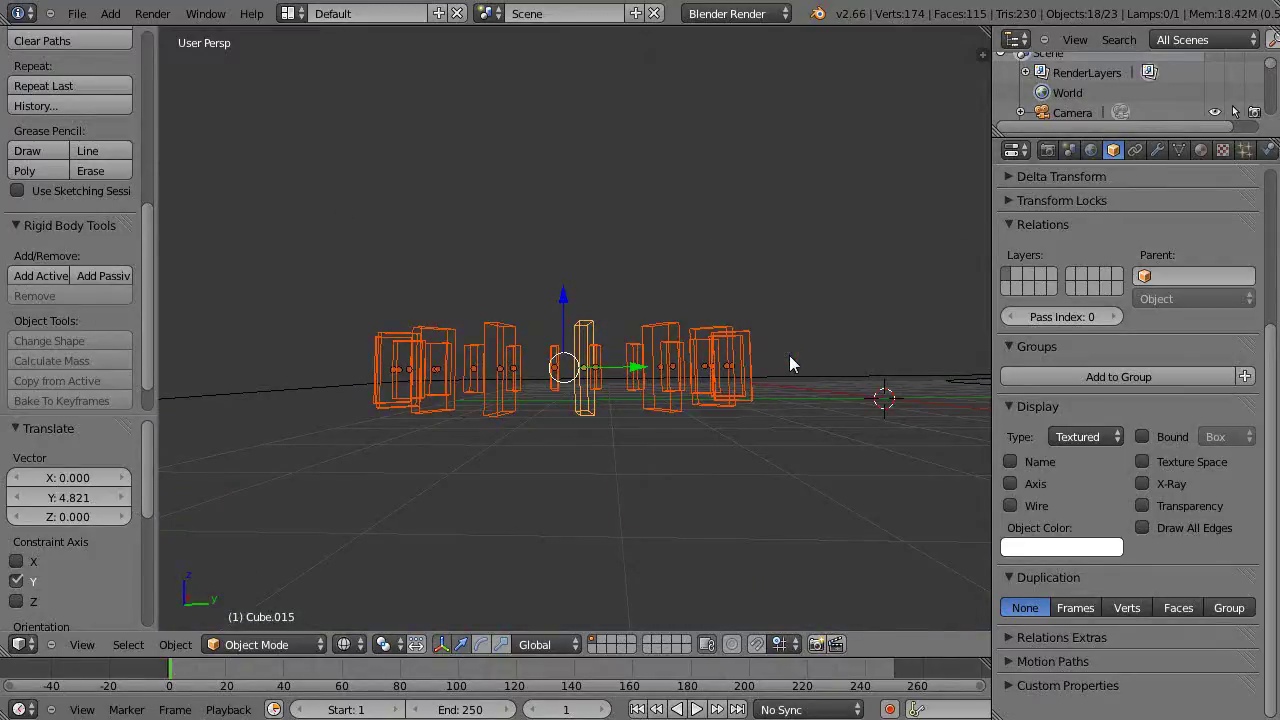
pyautogui.press('z')
pyautogui.moveTo(790, 363)
pyautogui.mouseDown(button='middle')
pyautogui.moveTo(797, 463)
pyautogui.moveTo(745, 462)
pyautogui.mouseUp(button='middle')
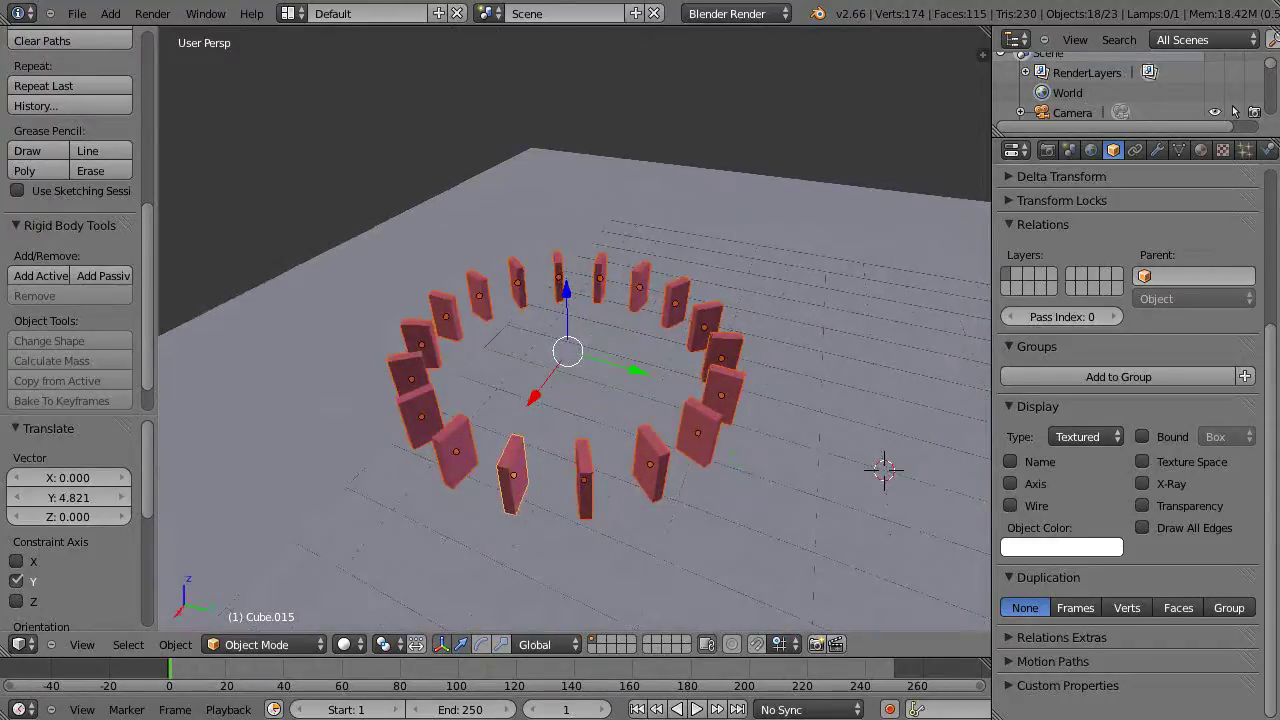
pyautogui.click(51, 281)
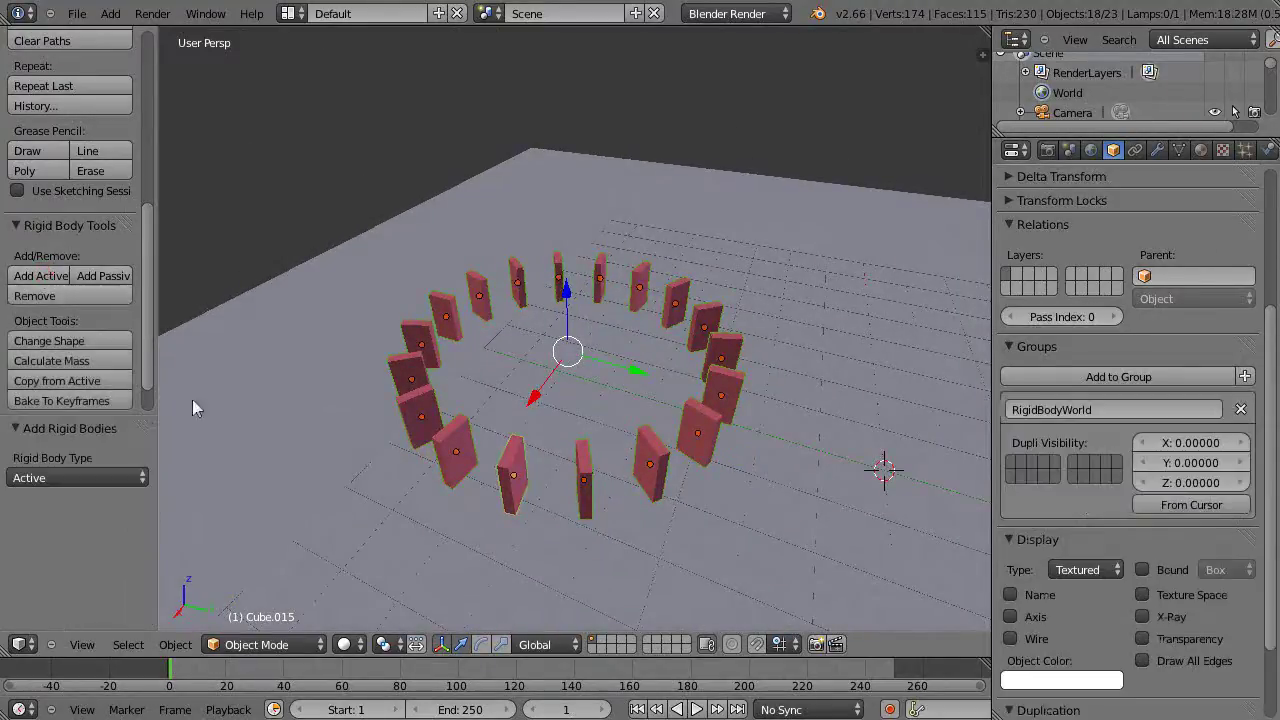
# - Make the ground plane a Passive rigid body
pyautogui.rightClick(351, 492)
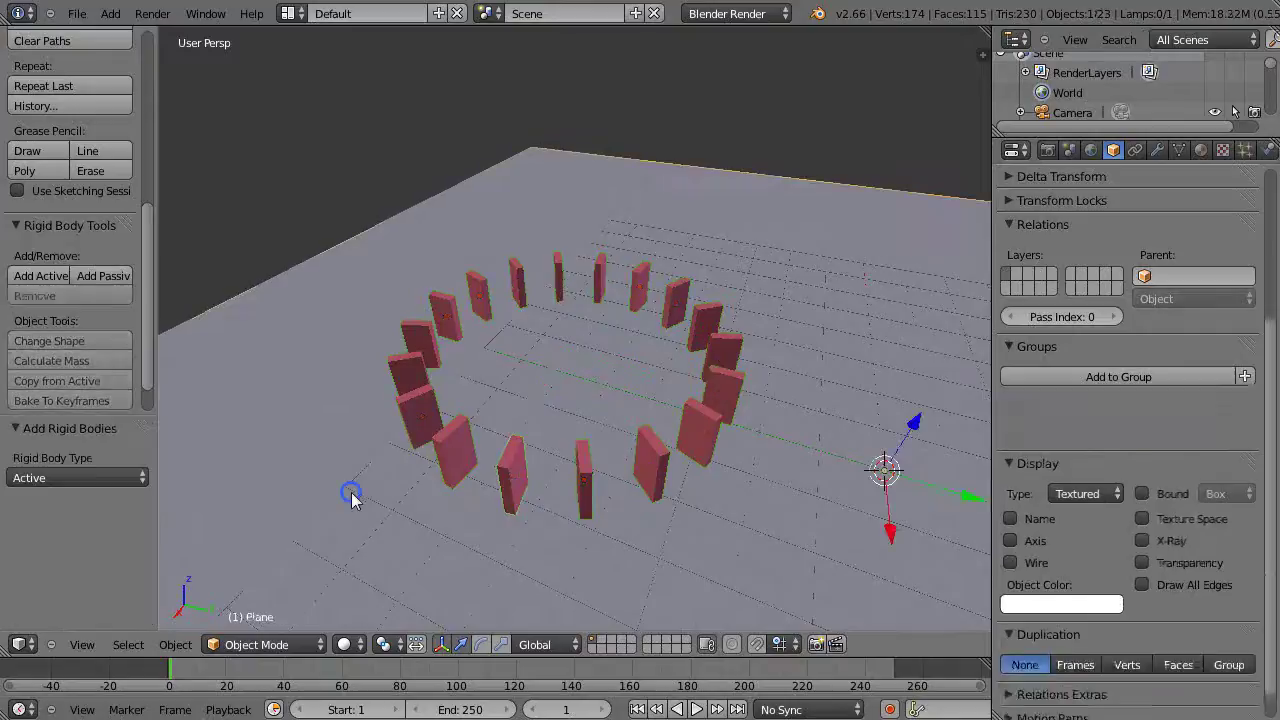
pyautogui.click(98, 278)
pyautogui.moveTo(430, 567); pyautogui.dragTo(484, 526, button='middle')
# - Add a UV sphere and scale it down to 0.236
pyautogui.hotkey('shift', 'a')
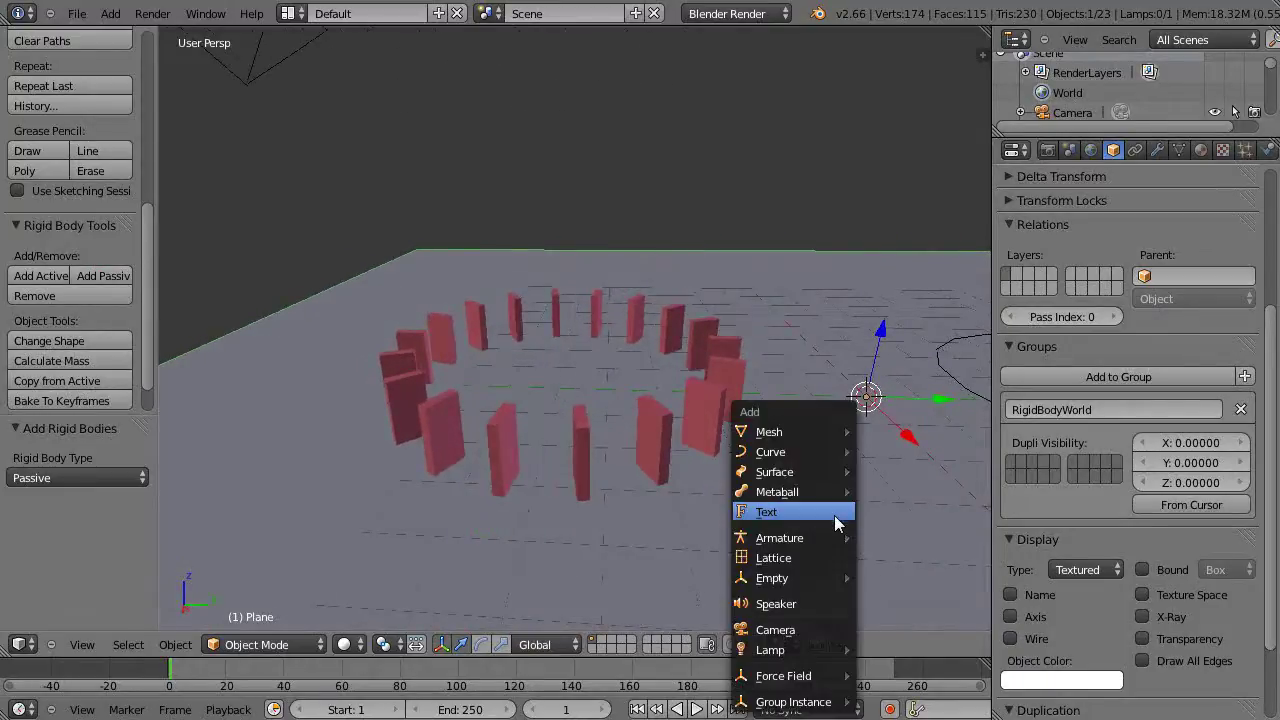
pyautogui.moveTo(808, 431)
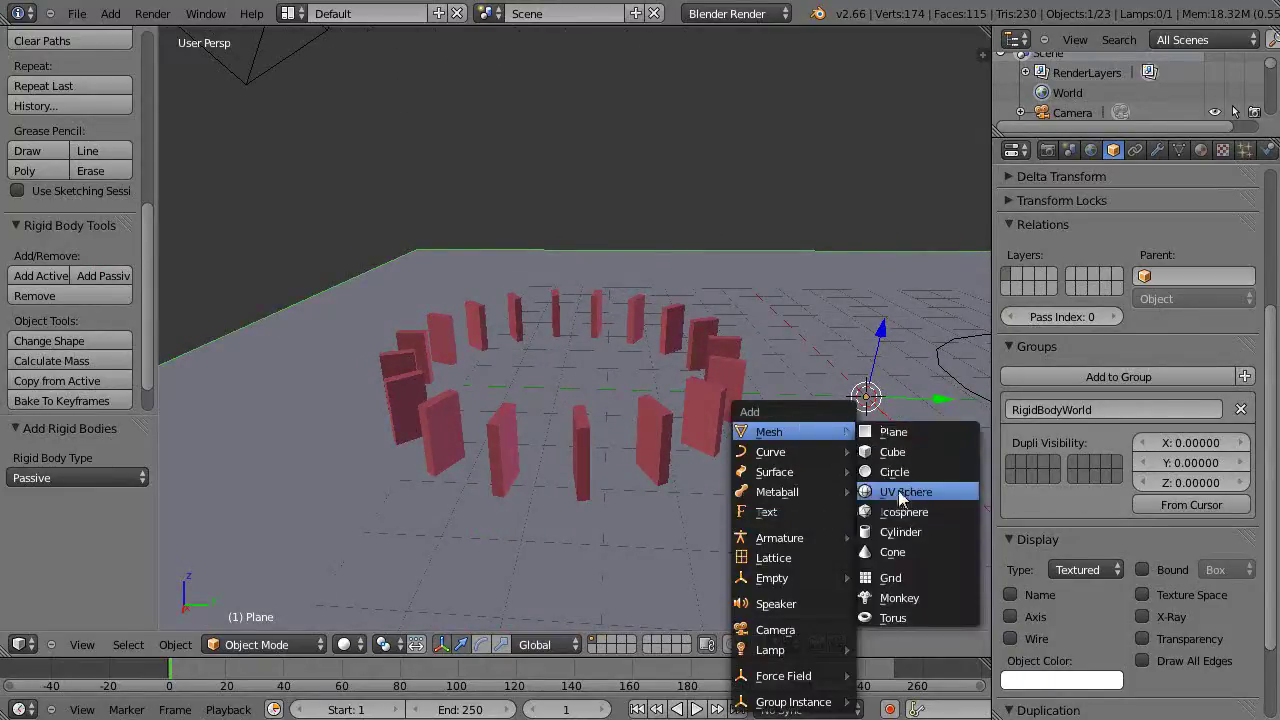
pyautogui.click(893, 491)
pyautogui.press('s')
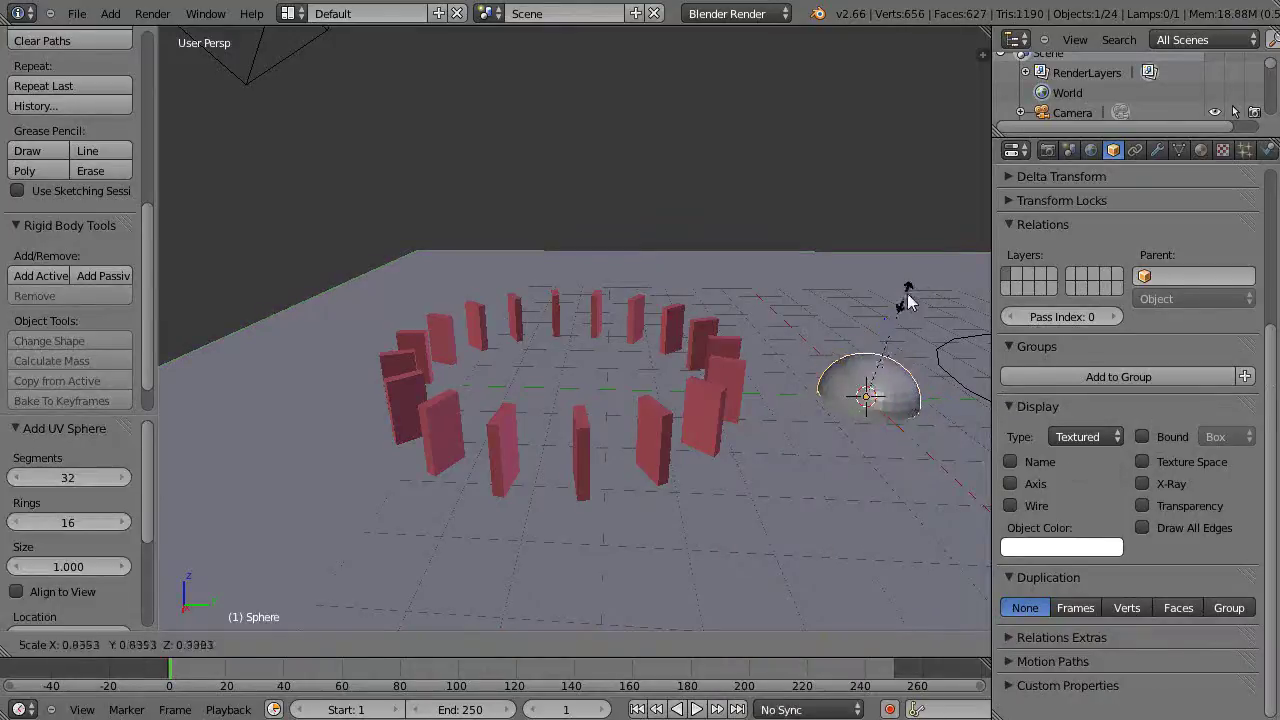
pyautogui.click(855, 373)
# - Raise the sphere along Z and move it along Y inside the domino ring
pyautogui.press('g')
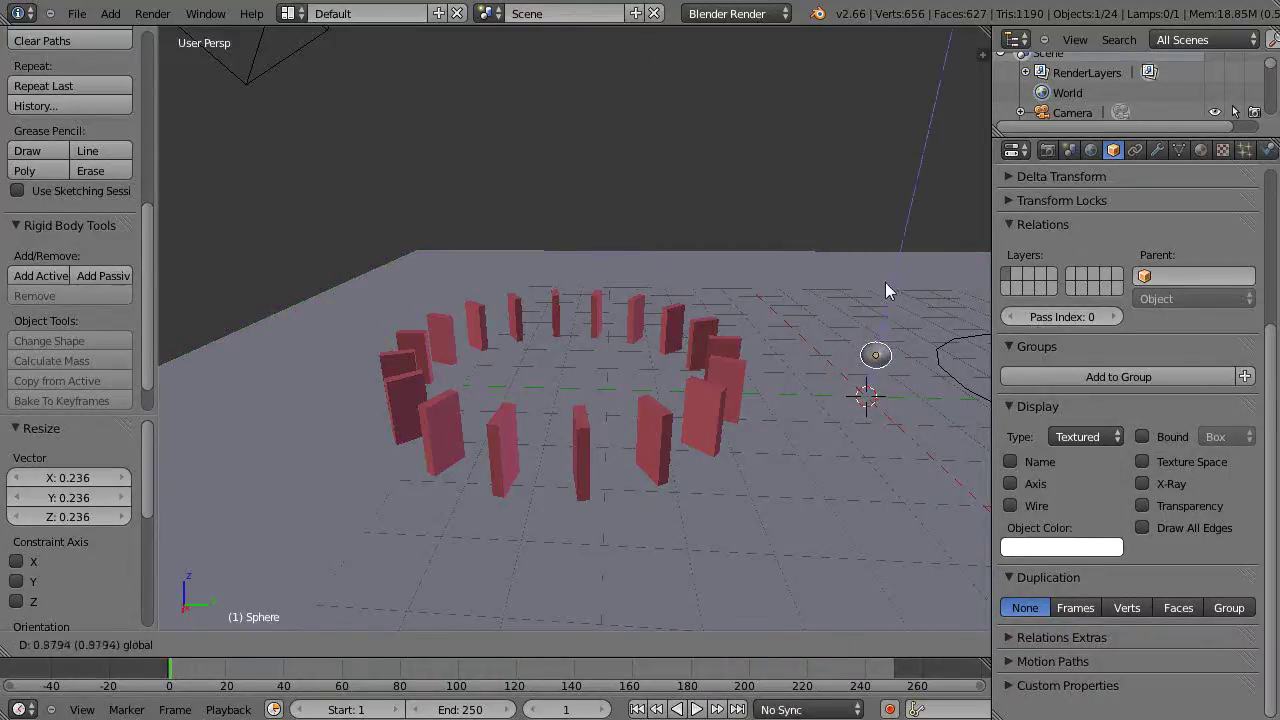
pyautogui.click(885, 282)
pyautogui.press('g')
pyautogui.press('y')
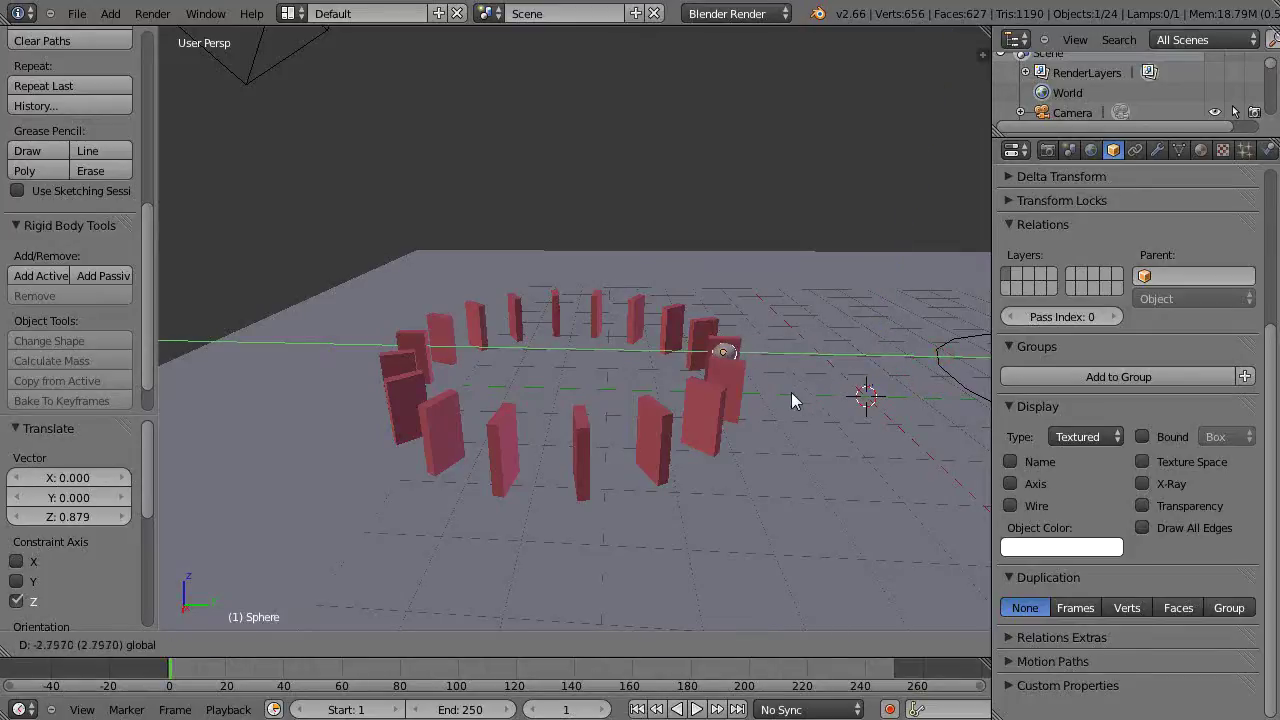
pyautogui.click(791, 392)
pyautogui.moveTo(791, 392); pyautogui.dragTo(612, 428, button='middle')
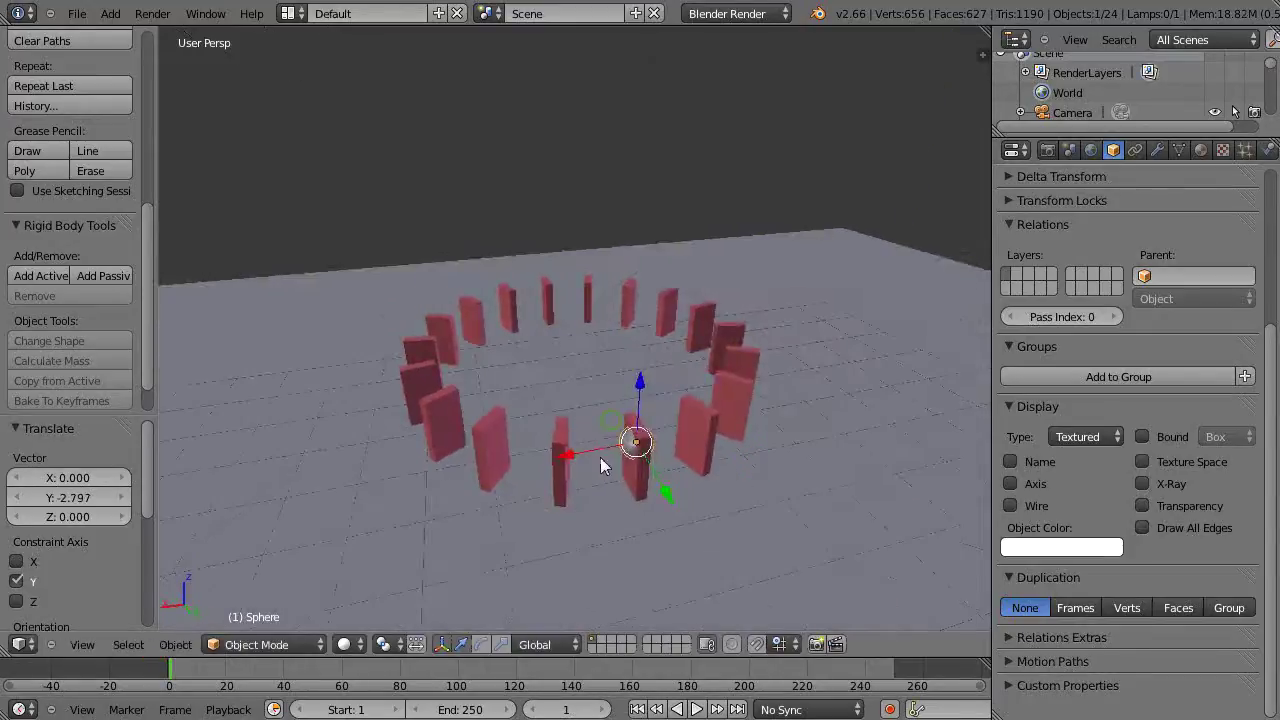
# - Adjust the sphere along X and Z so it rests near the ground beside the front dominoes
pyautogui.press('g')
pyautogui.press('x')
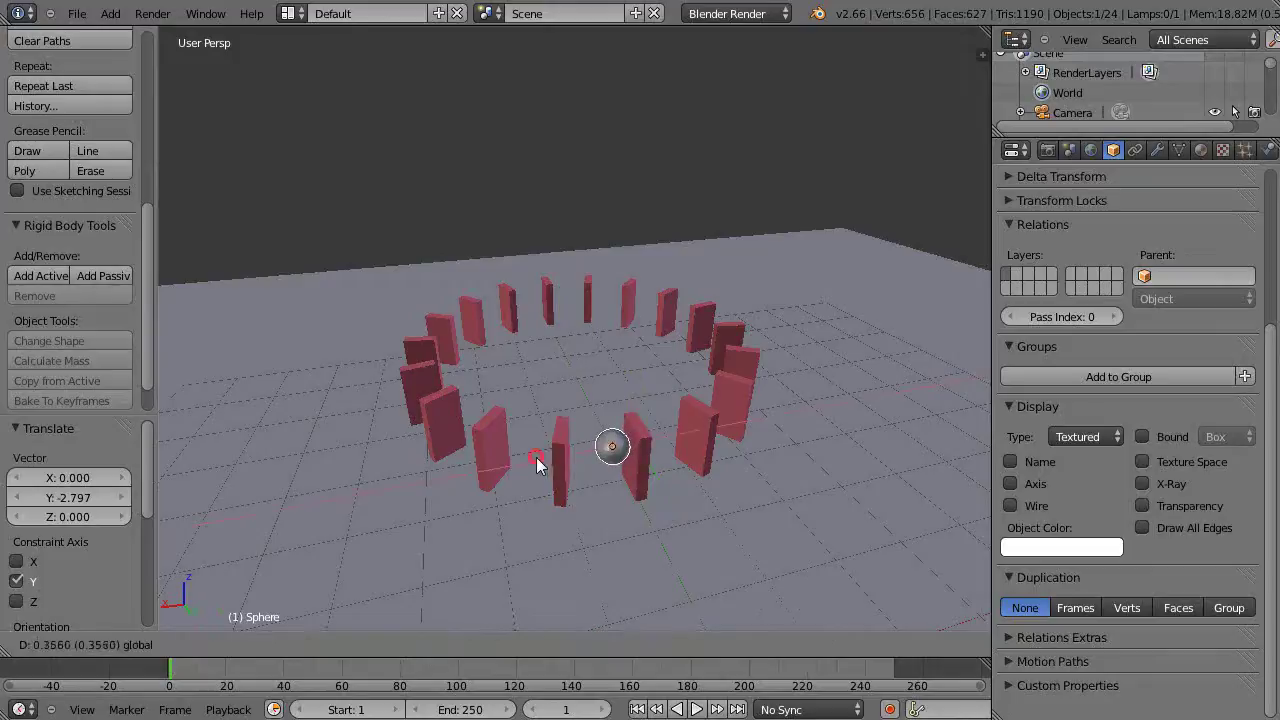
pyautogui.click(537, 460)
pyautogui.press('g')
pyautogui.press('z')
pyautogui.click(613, 413)
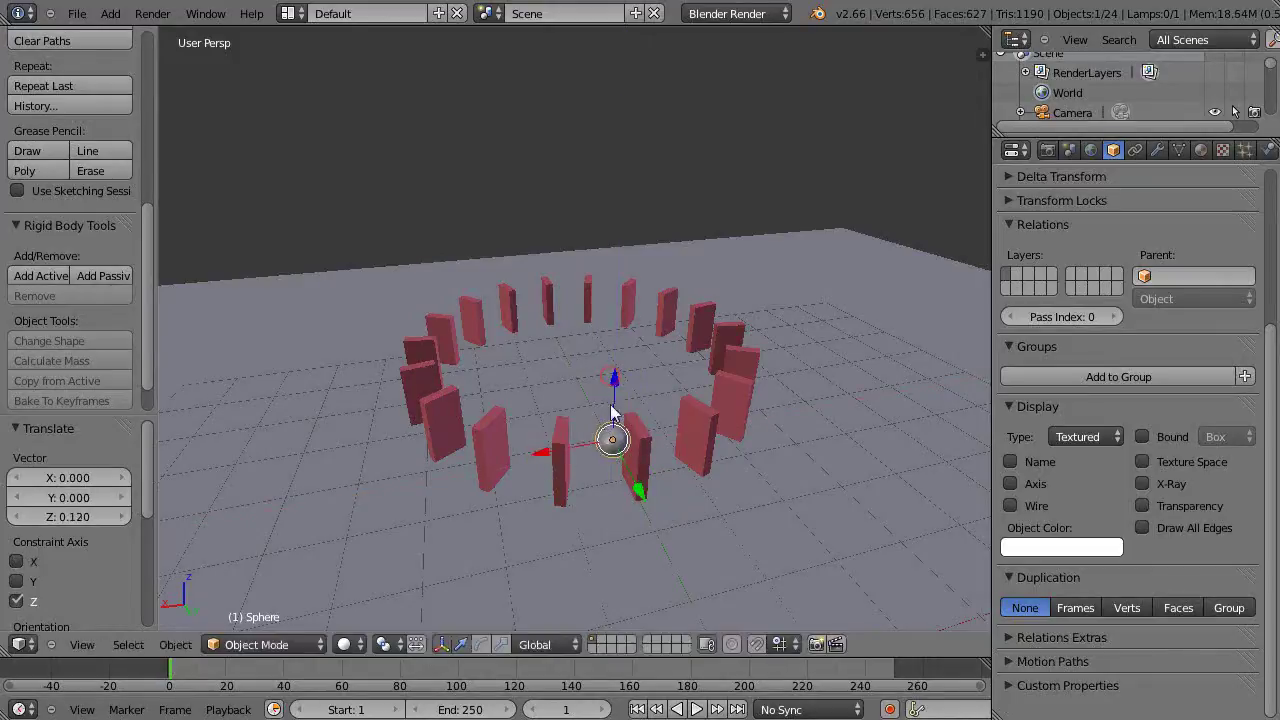
pyautogui.press('g')
pyautogui.press('x')
pyautogui.click(553, 465)
pyautogui.moveTo(640, 495); pyautogui.dragTo(625, 468, button='middle')
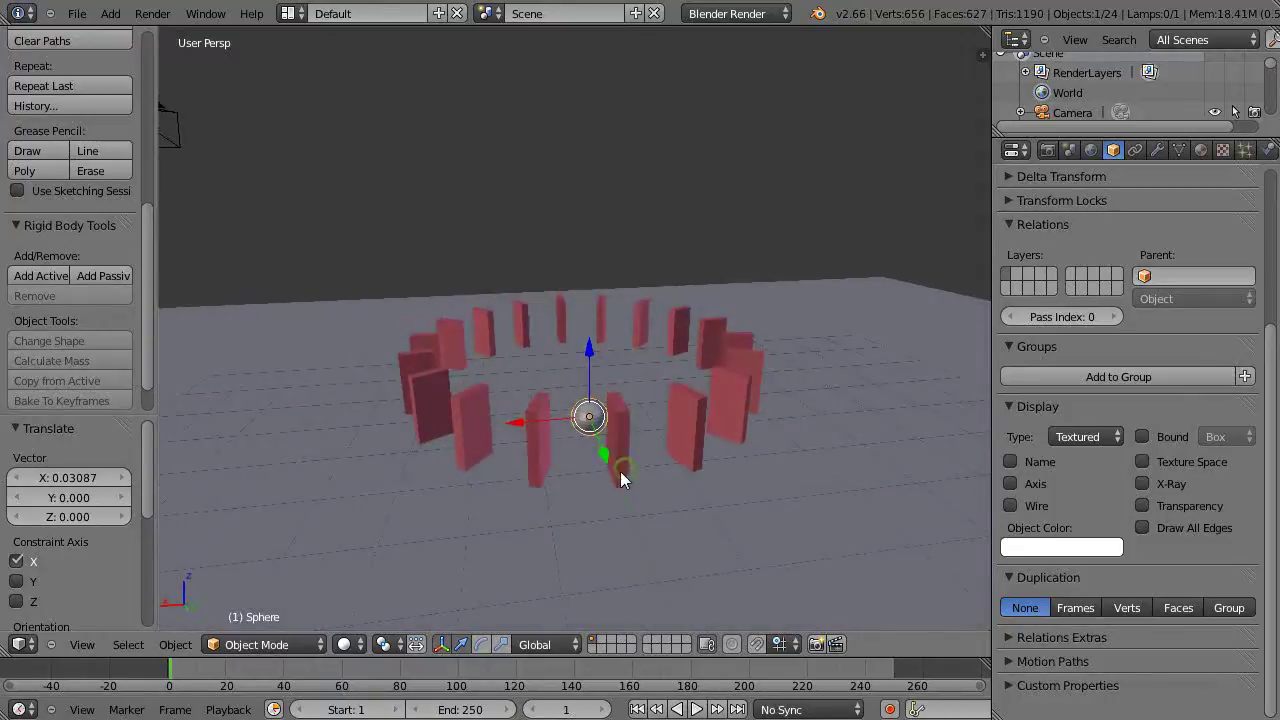
# - Nudge the sphere along X to 0.084 during playback, then show its Physics settings
pyautogui.hotkey('alt', 'a')
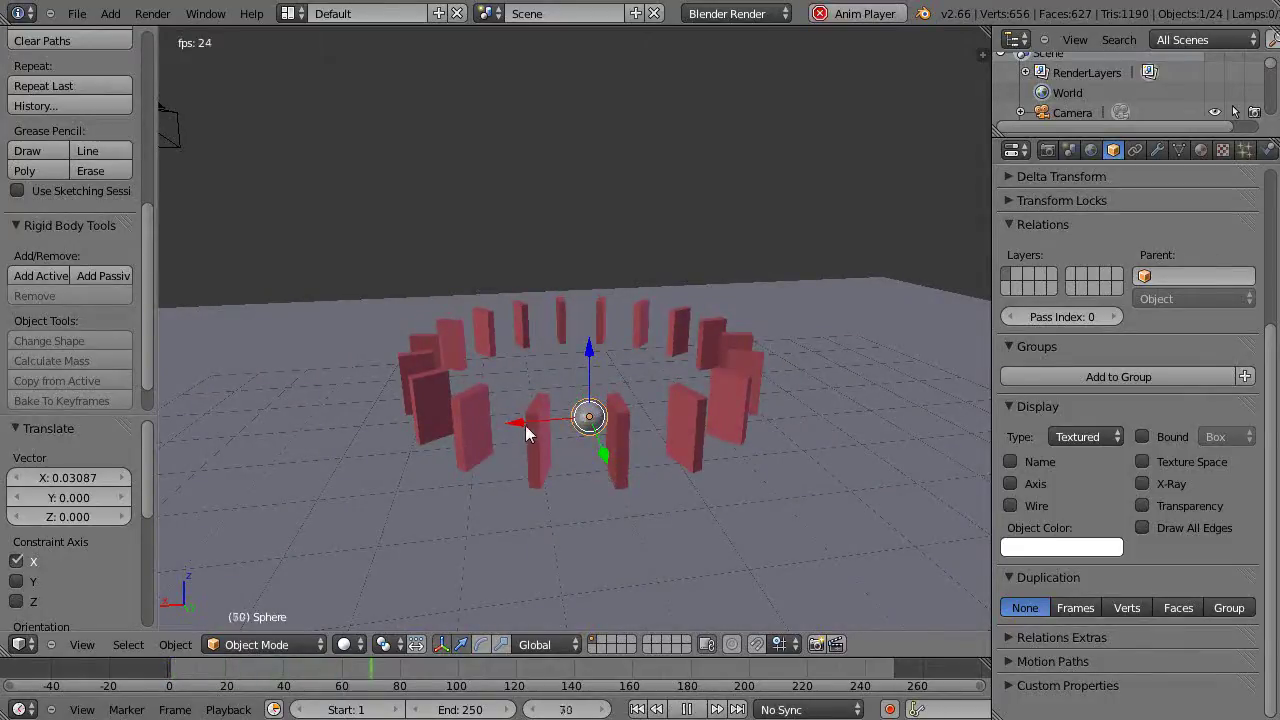
pyautogui.moveTo(517, 423); pyautogui.dragTo(513, 451)
pyautogui.press('Escape')
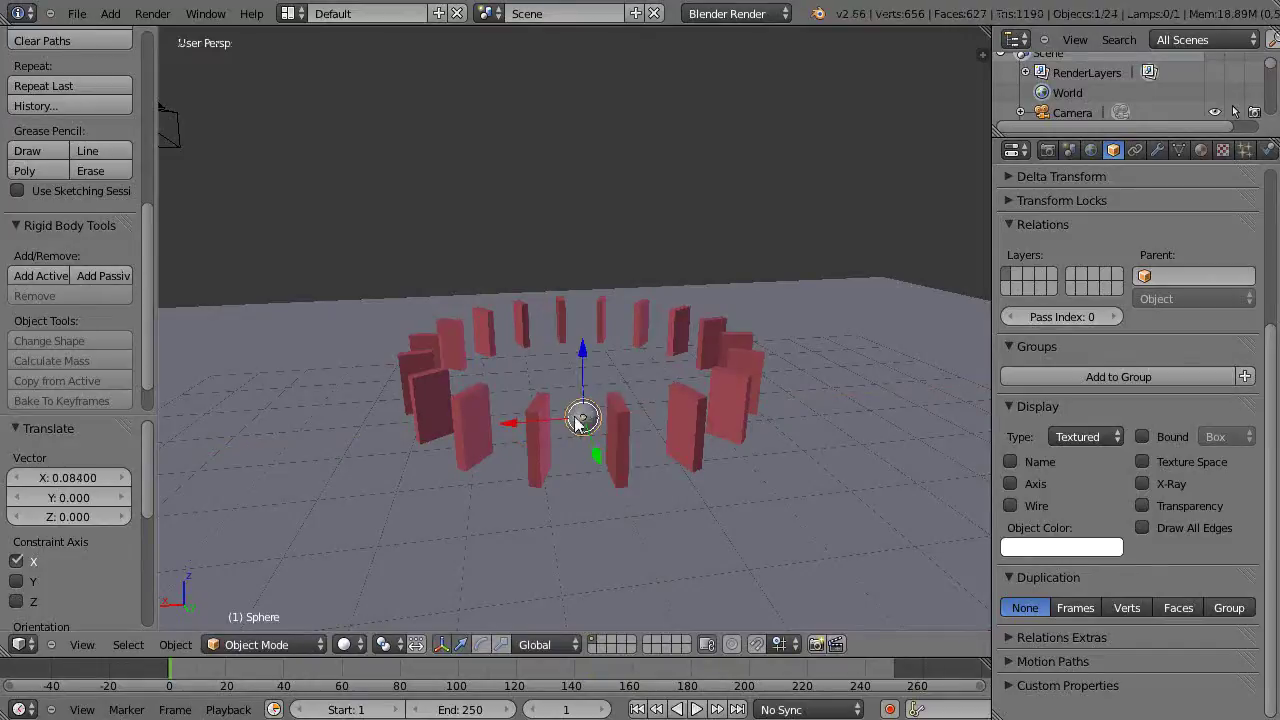
pyautogui.click(1268, 150)
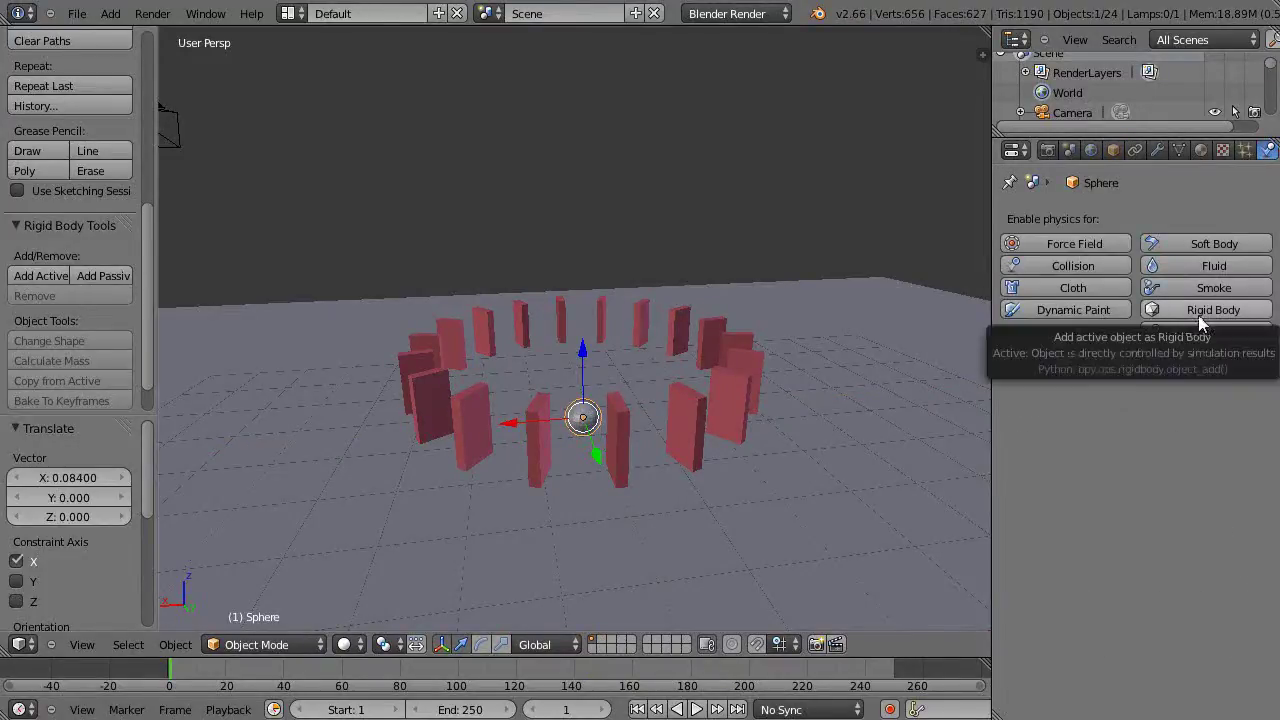
# - Give the sphere a Rigid Body and play the simulation
pyautogui.click(38, 276)
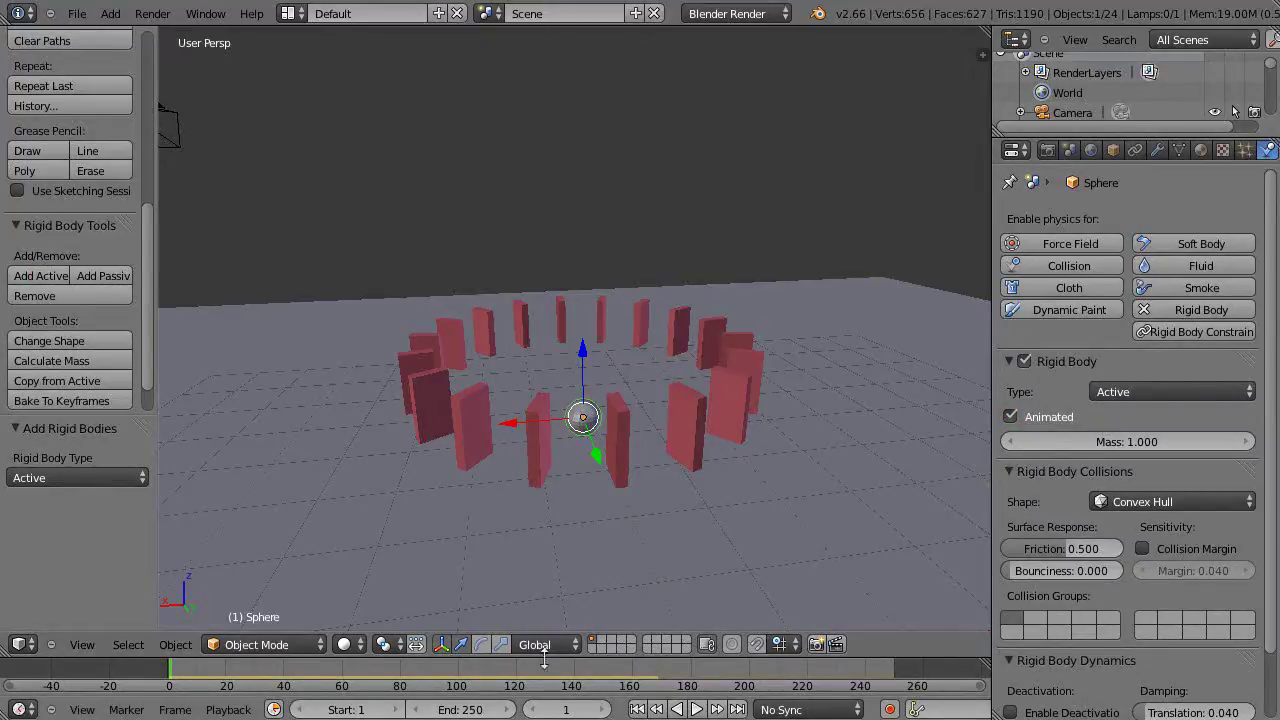
pyautogui.hotkey('alt', 'a')
# - Drag the sphere along X into the dominoes so the ring topples through frame 249
pyautogui.moveTo(507, 421); pyautogui.dragTo(461, 668)
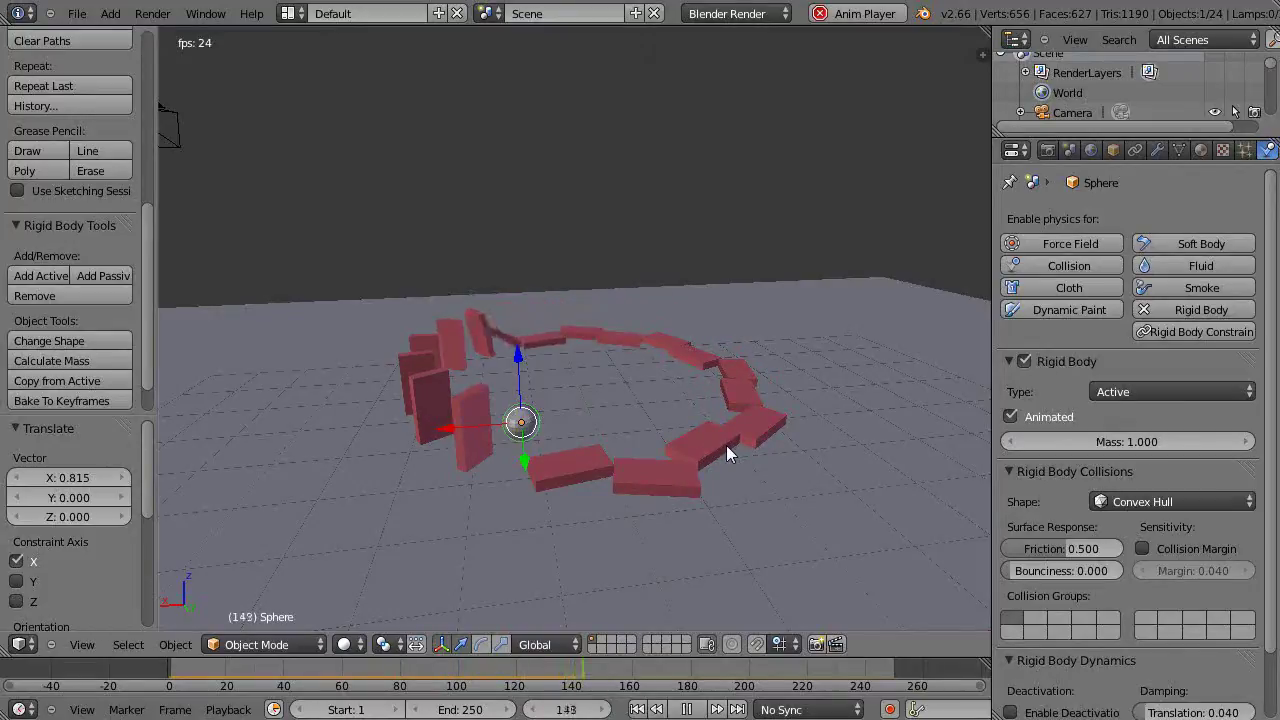
# - Stop the domino ring simulation playback with Esc
pyautogui.press('Escape')
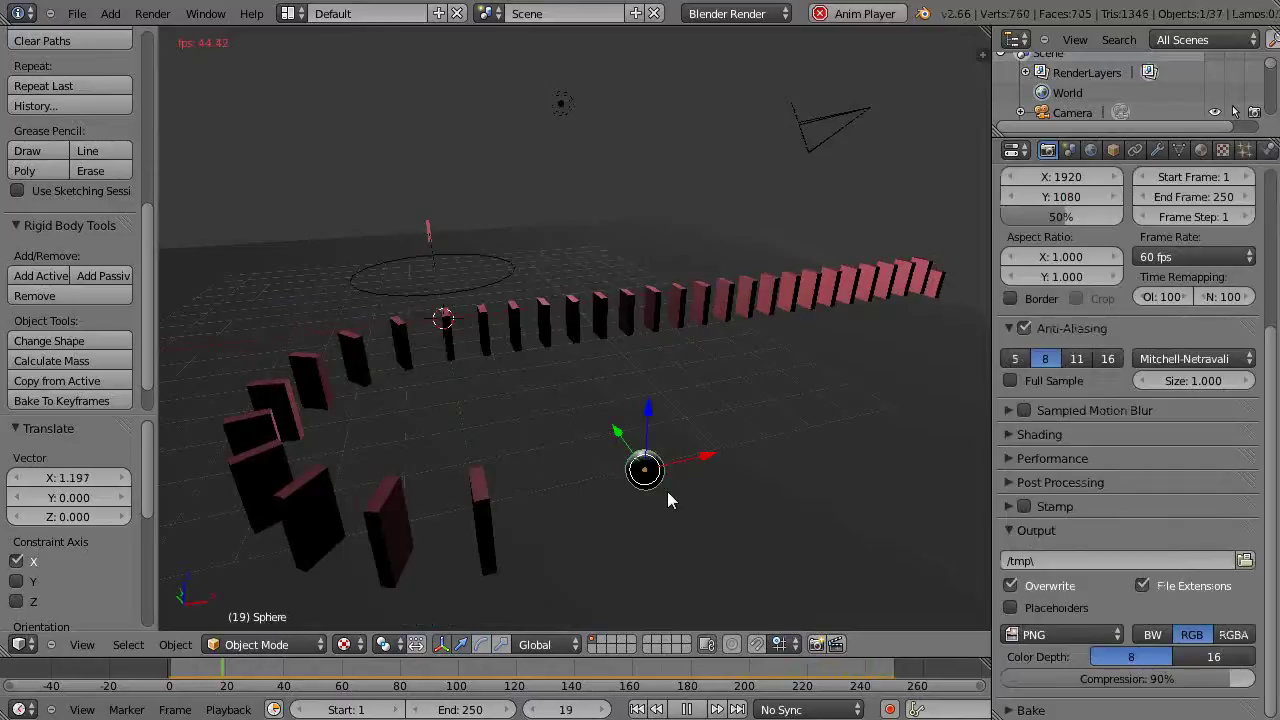